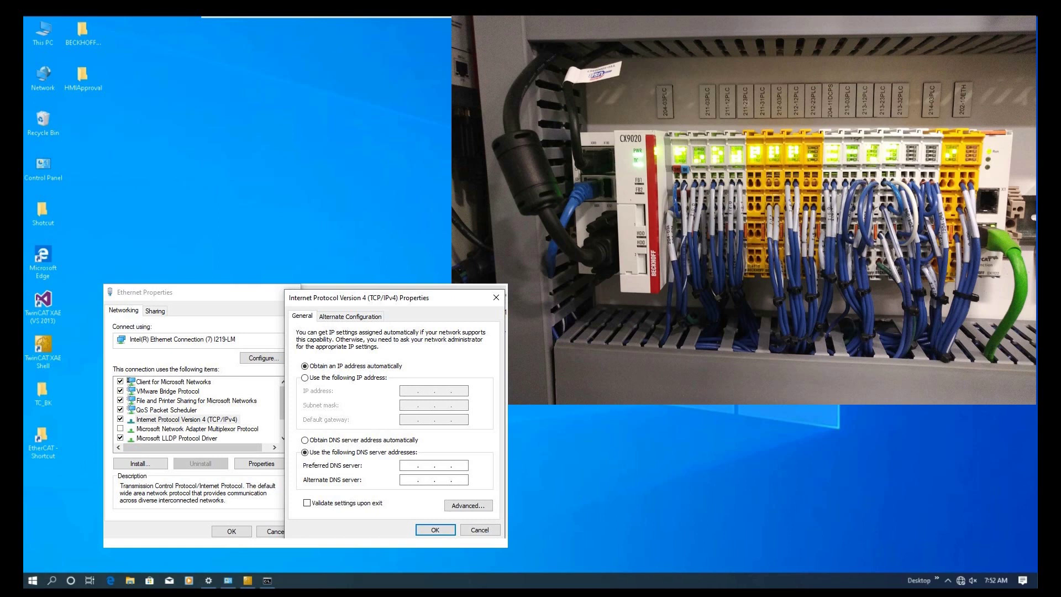
Step: Bring up the TwinCAT service menu from the system tray's hidden icons
{"action": "left_click", "coordinate": [947, 580]}
{"action": "right_click", "coordinate": [928, 552]}
{"action": "mouse_move", "coordinate": [964, 516]}
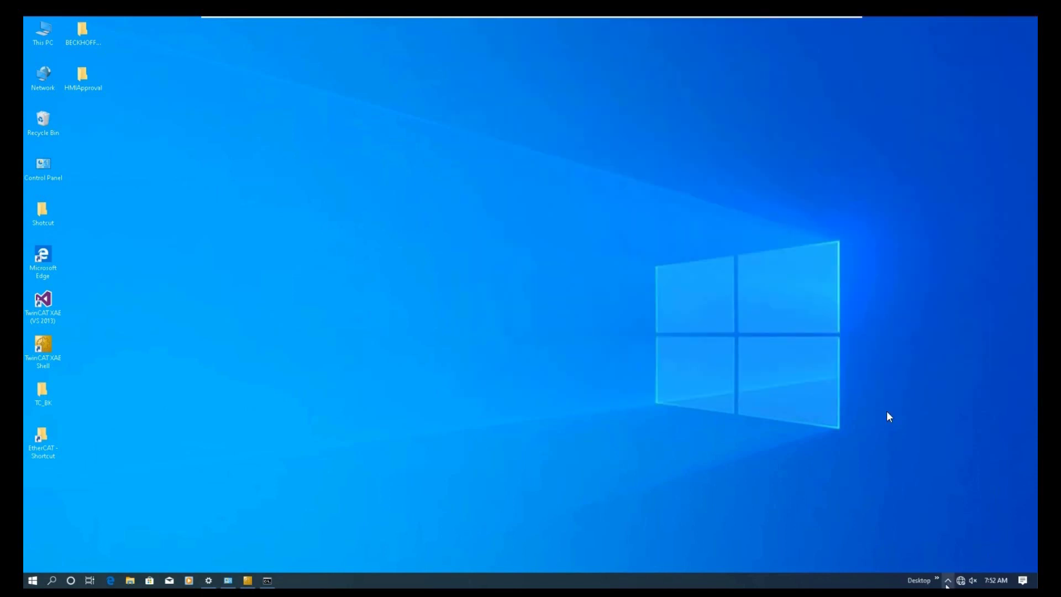
Step: Open the TwinCAT router's static routes list and start adding a new route
{"action": "left_click", "coordinate": [948, 580]}
{"action": "right_click", "coordinate": [947, 542]}
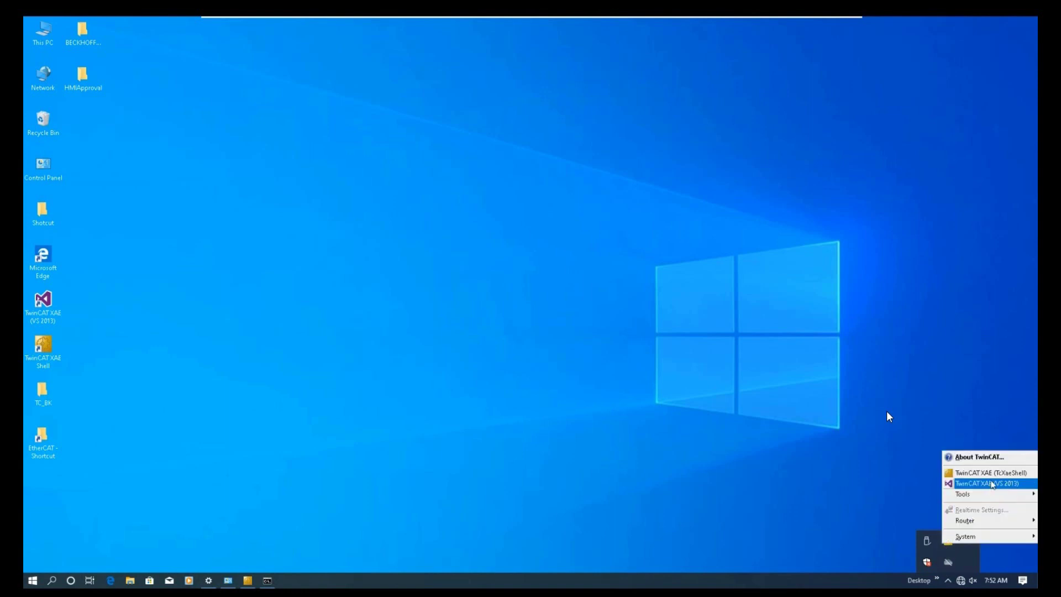
{"action": "mouse_move", "coordinate": [988, 520]}
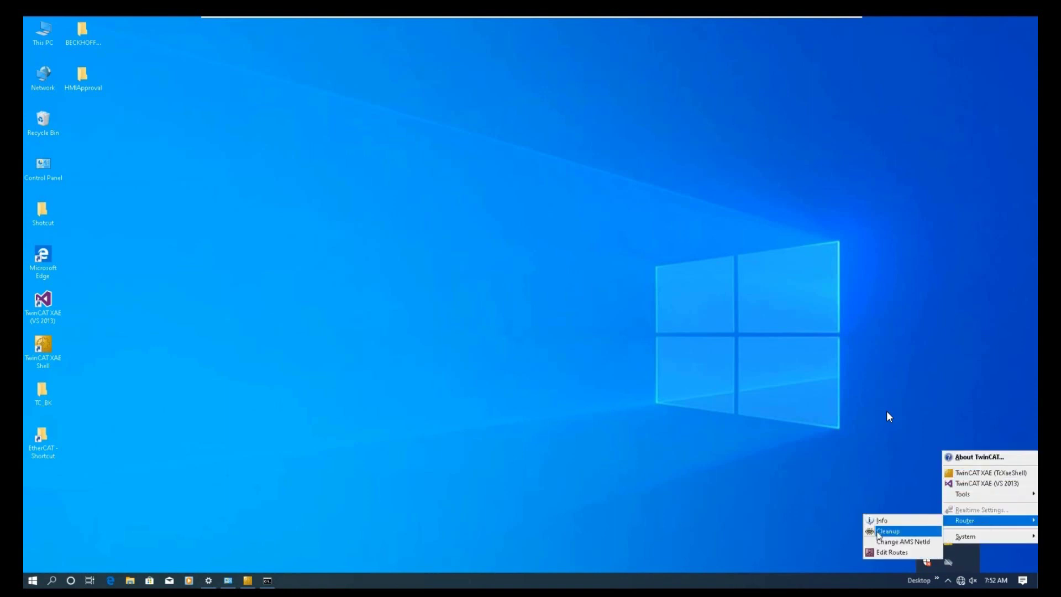
{"action": "left_click", "coordinate": [884, 552]}
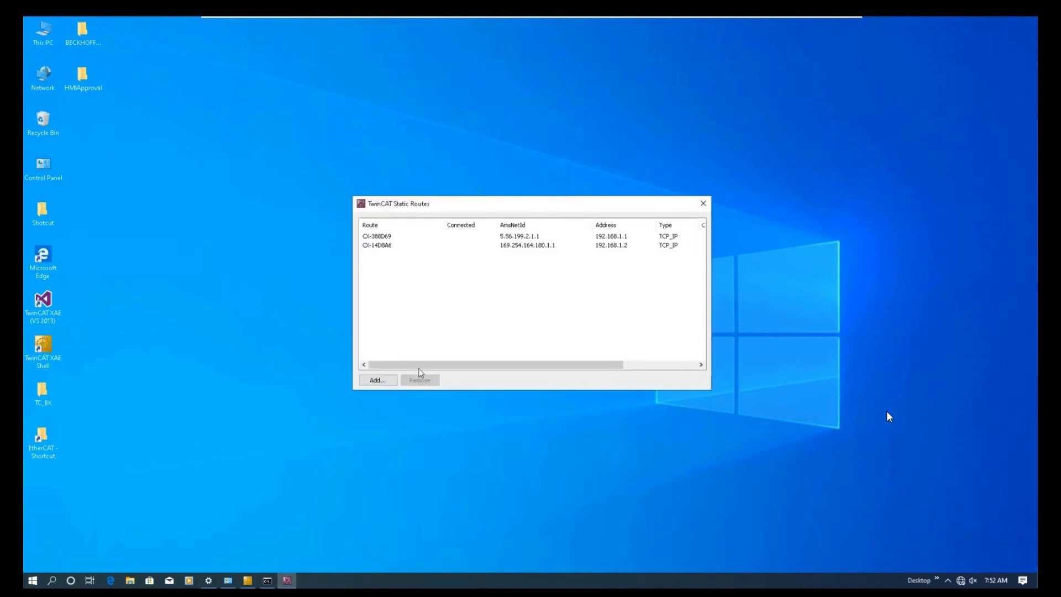
{"action": "left_click", "coordinate": [385, 380]}
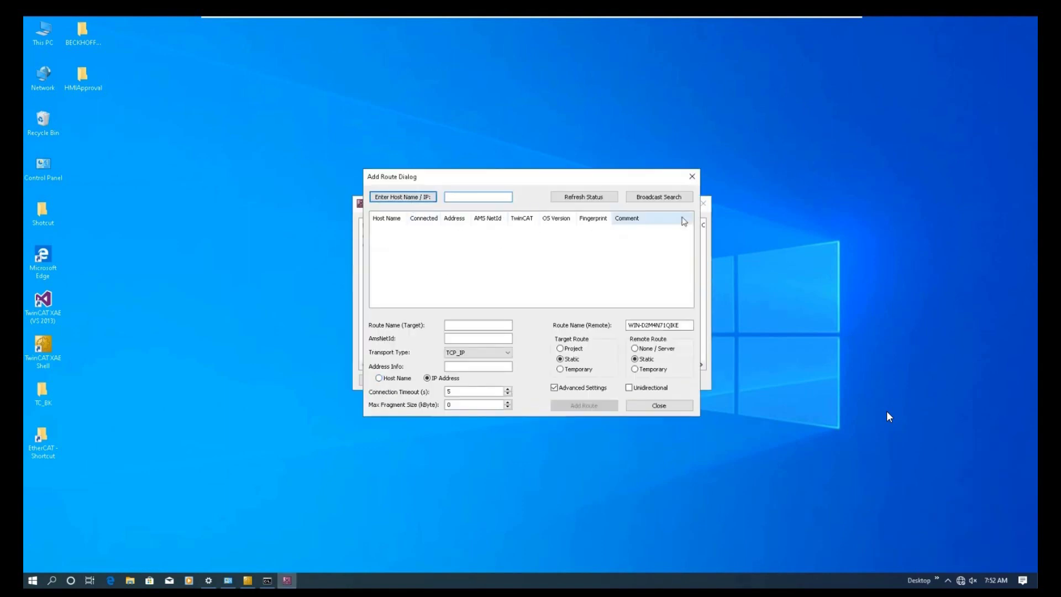
Step: Broadcast-search for controllers and add a route to CX-4A7D46, addressed by IP address
{"action": "left_click", "coordinate": [681, 200]}
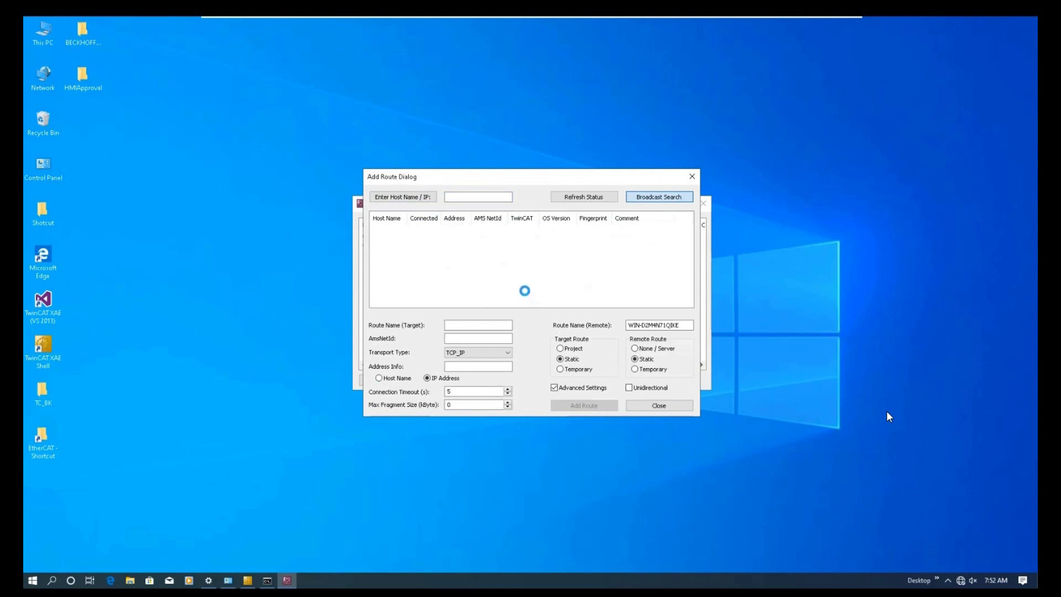
{"action": "left_click", "coordinate": [423, 230]}
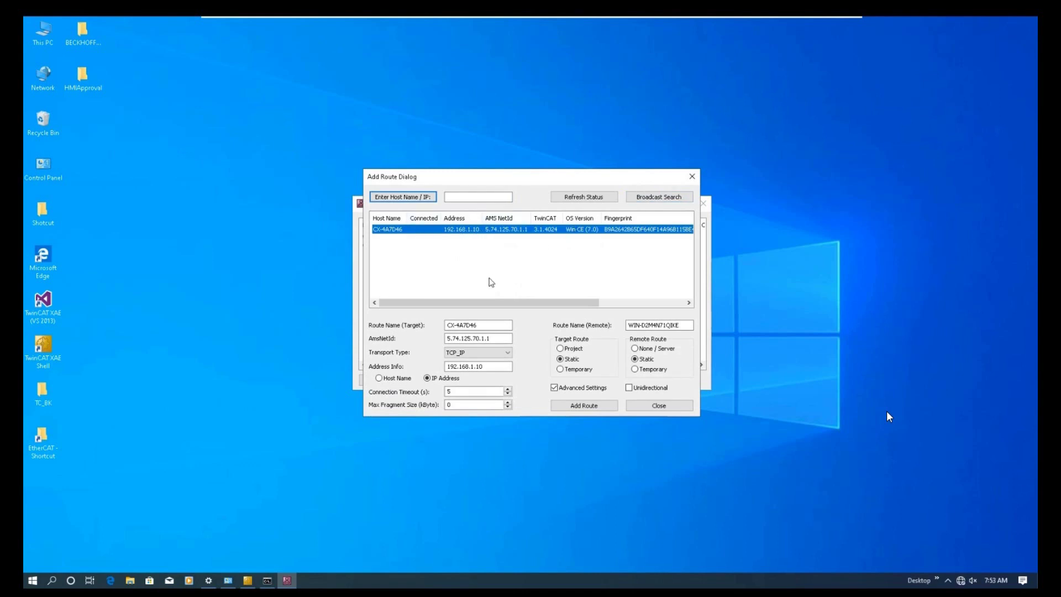
{"action": "left_click_drag", "start_coordinate": [483, 303], "coordinate": [425, 299]}
{"action": "left_click", "coordinate": [428, 380]}
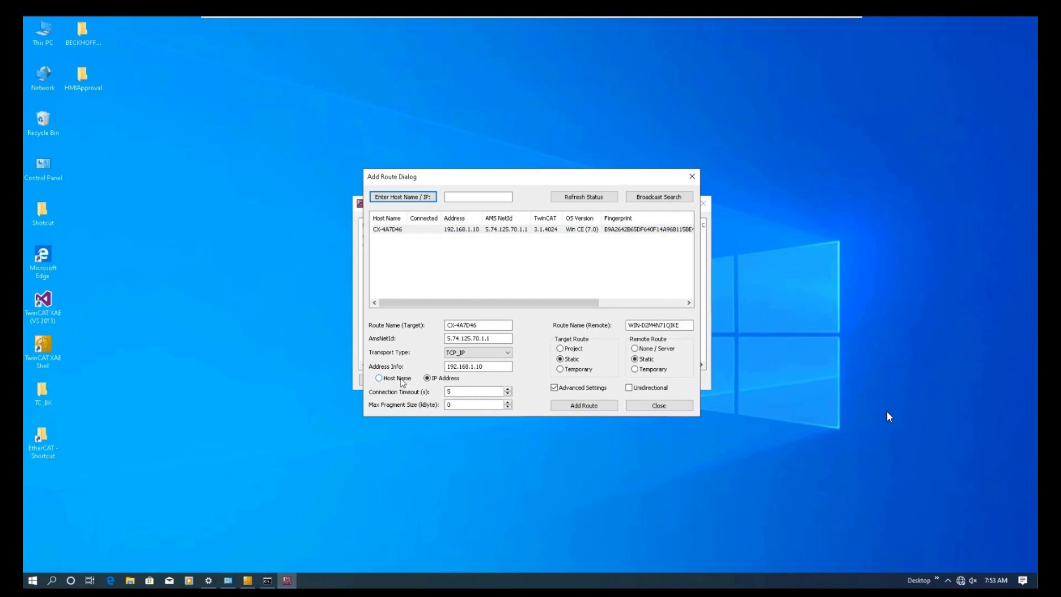
{"action": "left_click", "coordinate": [379, 378]}
{"action": "left_click", "coordinate": [428, 377]}
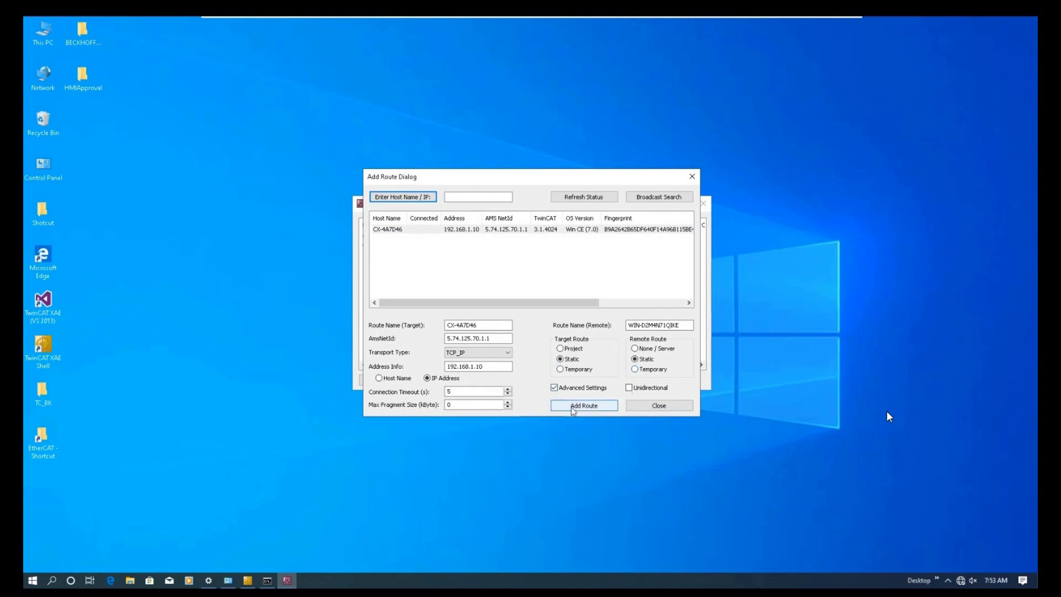
{"action": "left_click", "coordinate": [572, 408]}
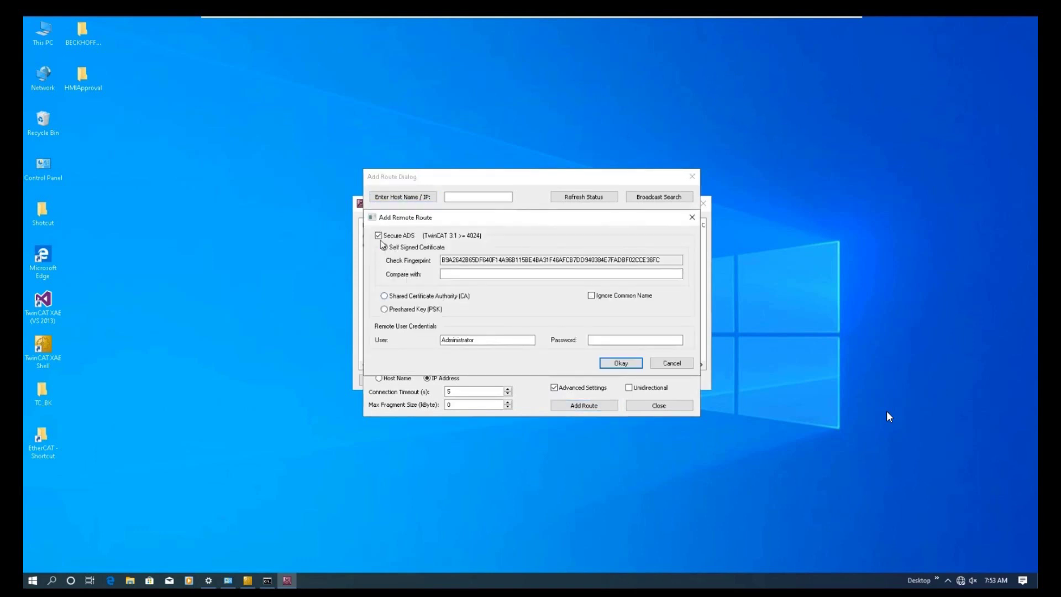
Step: Turn off Secure ADS and confirm the route with the target account's password
{"action": "left_click", "coordinate": [378, 236]}
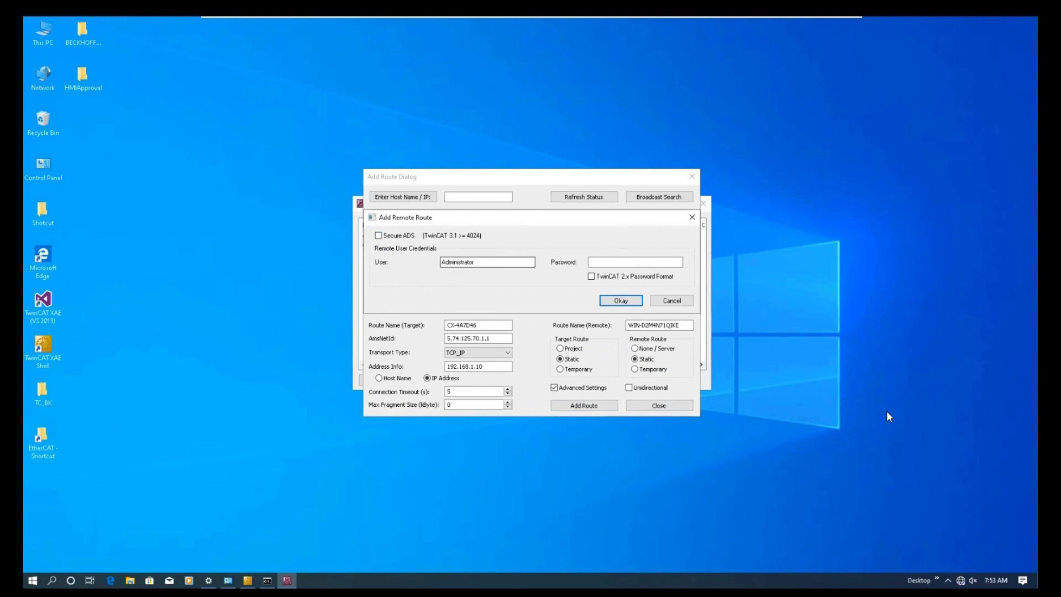
{"action": "key", "text": "Tab"}
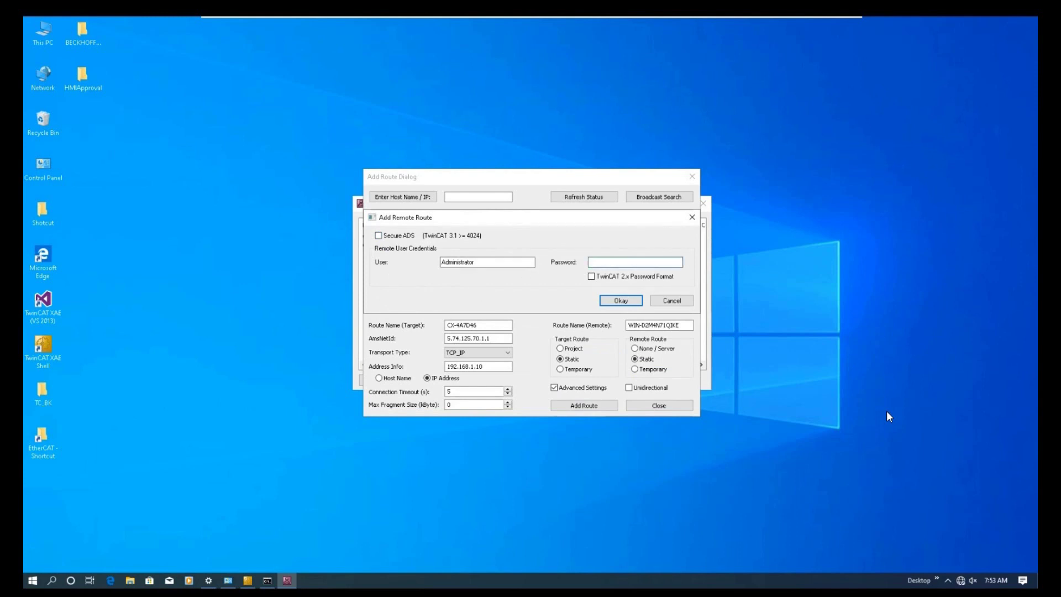
{"action": "type", "text": "1"}
{"action": "left_click", "coordinate": [631, 304]}
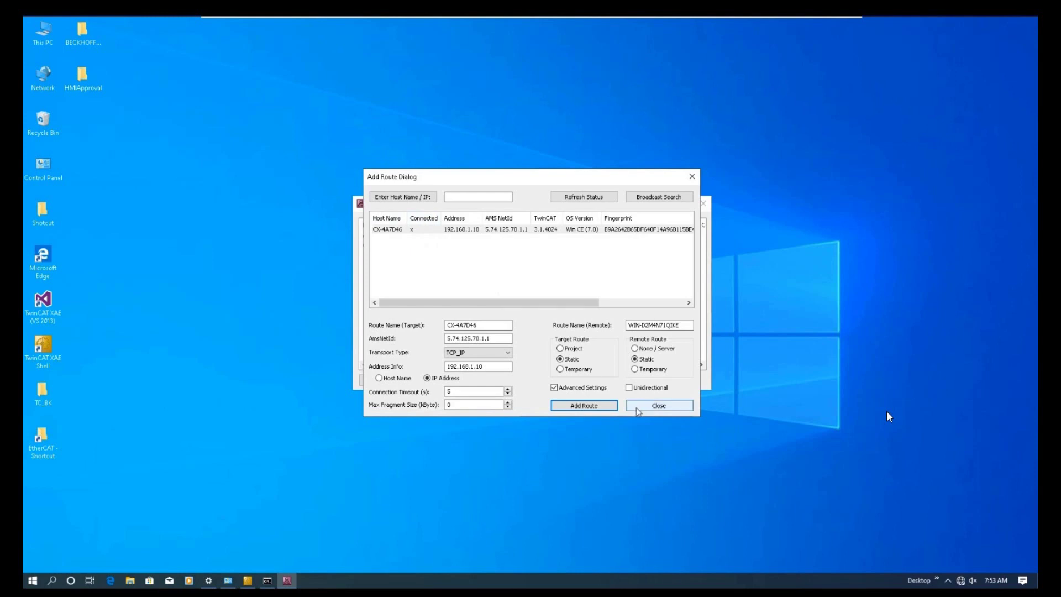
Step: Close the route search window and the Static Routes list after checking the CX-4A7D46 entry
{"action": "left_click", "coordinate": [659, 405]}
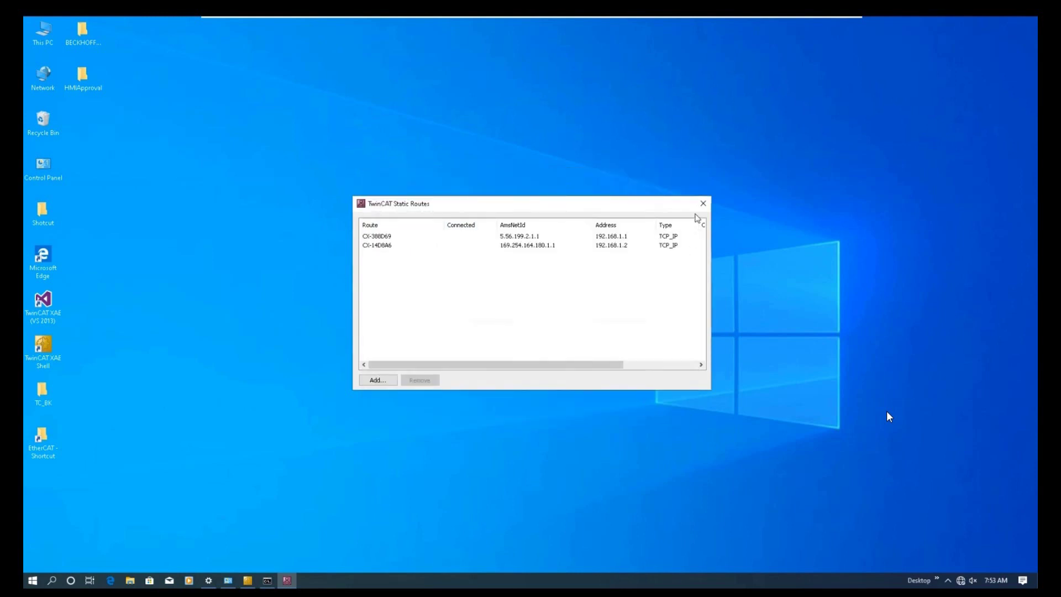
{"action": "left_click", "coordinate": [476, 256]}
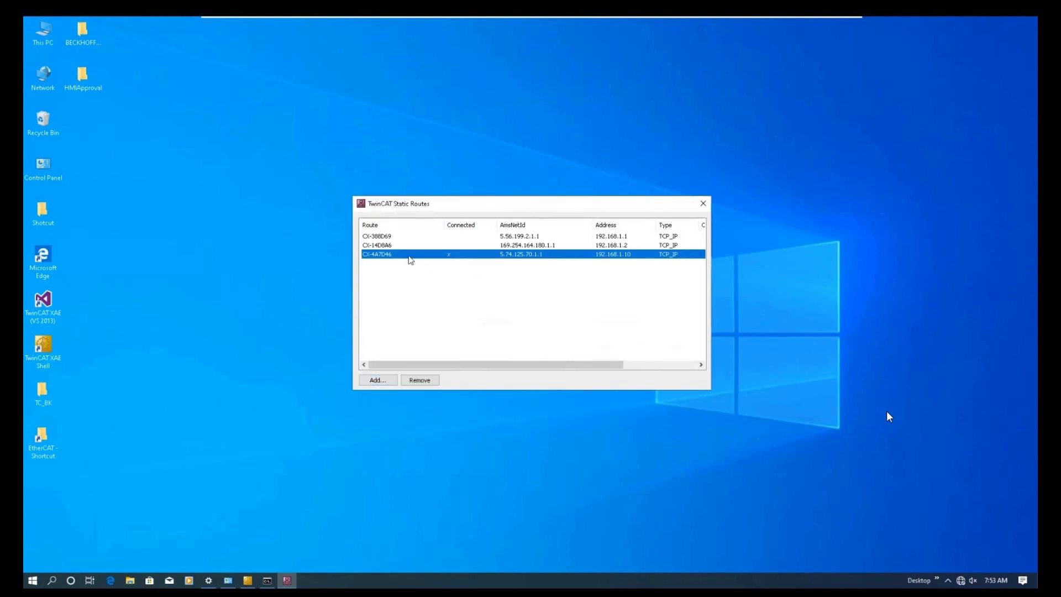
{"action": "left_click", "coordinate": [703, 203]}
Step: Select CX-4A7D46 as target, accepting the NetId update and the TwinCAT CE7 (ARMV7) platform
{"action": "left_click", "coordinate": [247, 580]}
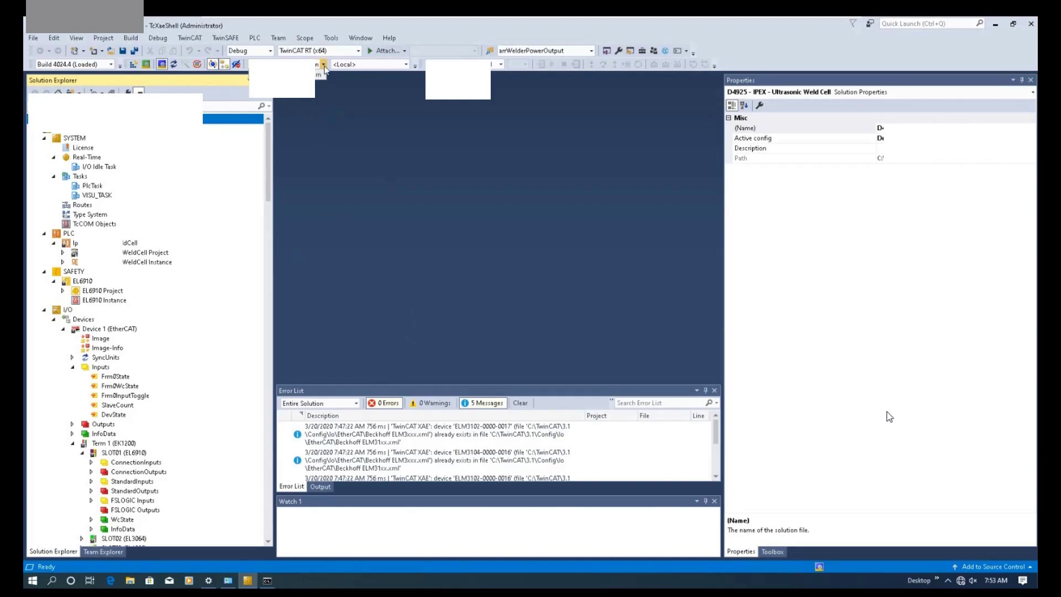
{"action": "left_click", "coordinate": [406, 65]}
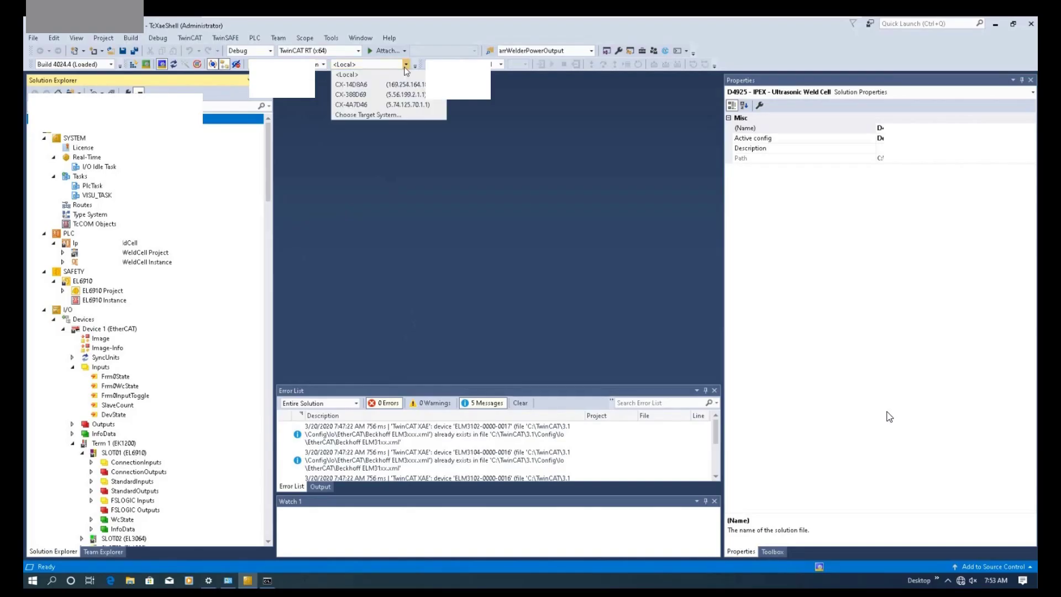
{"action": "left_click", "coordinate": [363, 105]}
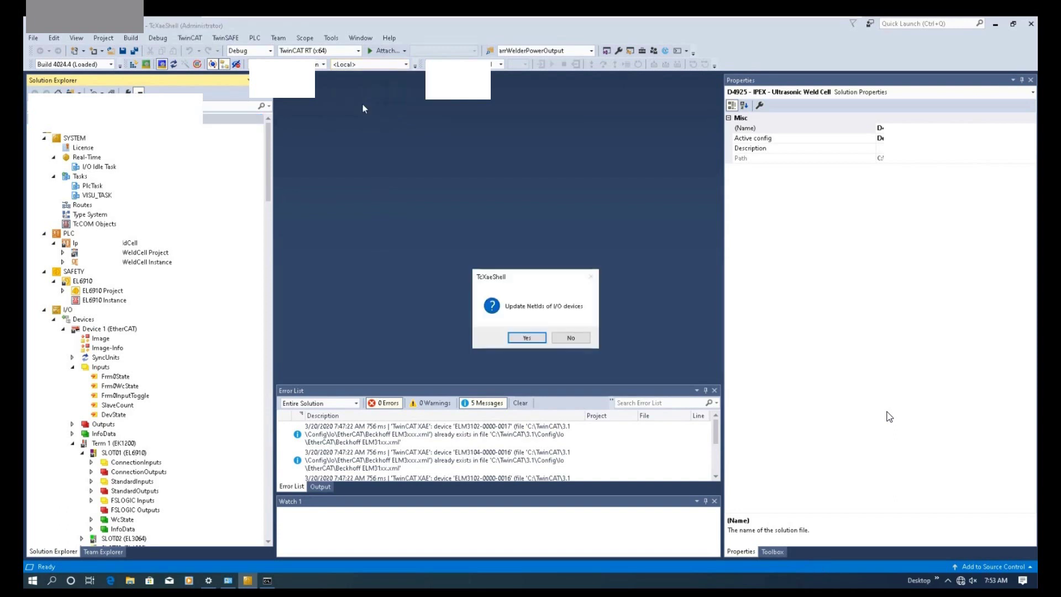
{"action": "left_click", "coordinate": [532, 341]}
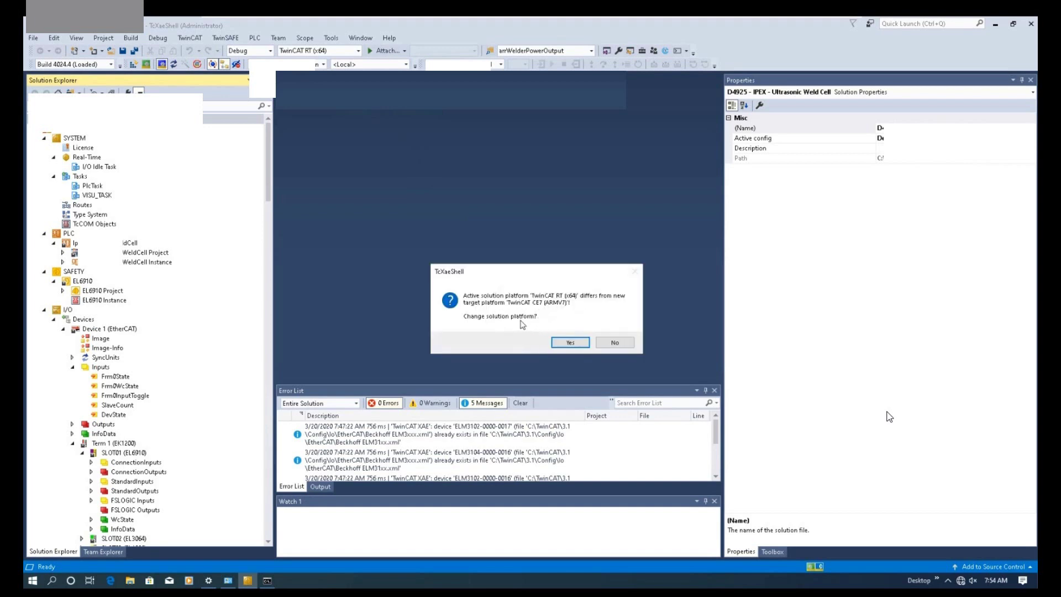
{"action": "left_click", "coordinate": [569, 343]}
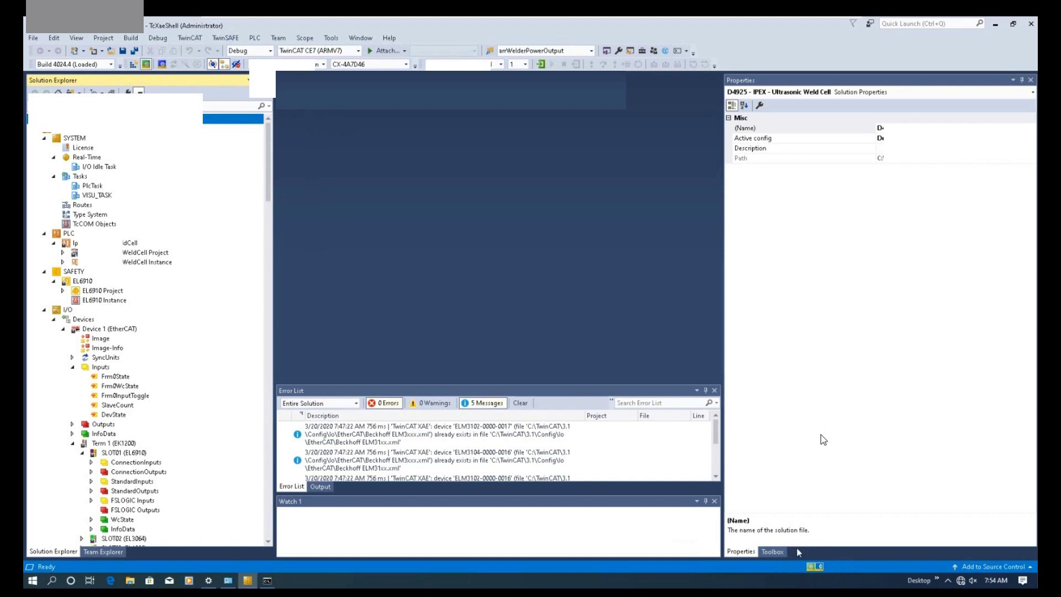
Step: Activate the configuration on CX-4A7D46 and confirm with OK
{"action": "left_click", "coordinate": [134, 64]}
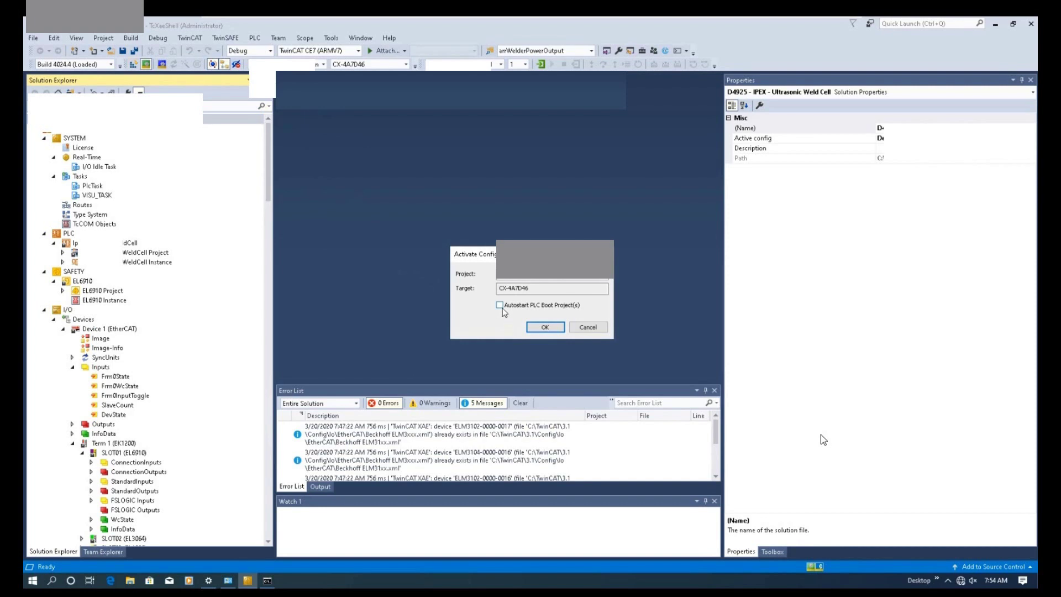
{"action": "left_click", "coordinate": [540, 328]}
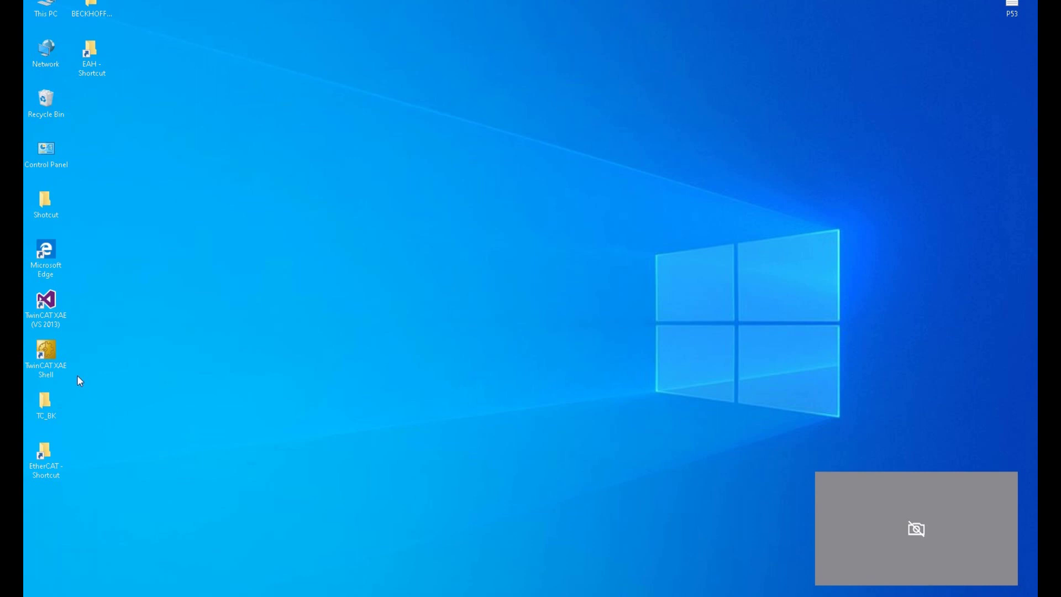
Step: Launch TwinCAT XAE Shell with administrator rights
{"action": "right_click", "coordinate": [48, 358]}
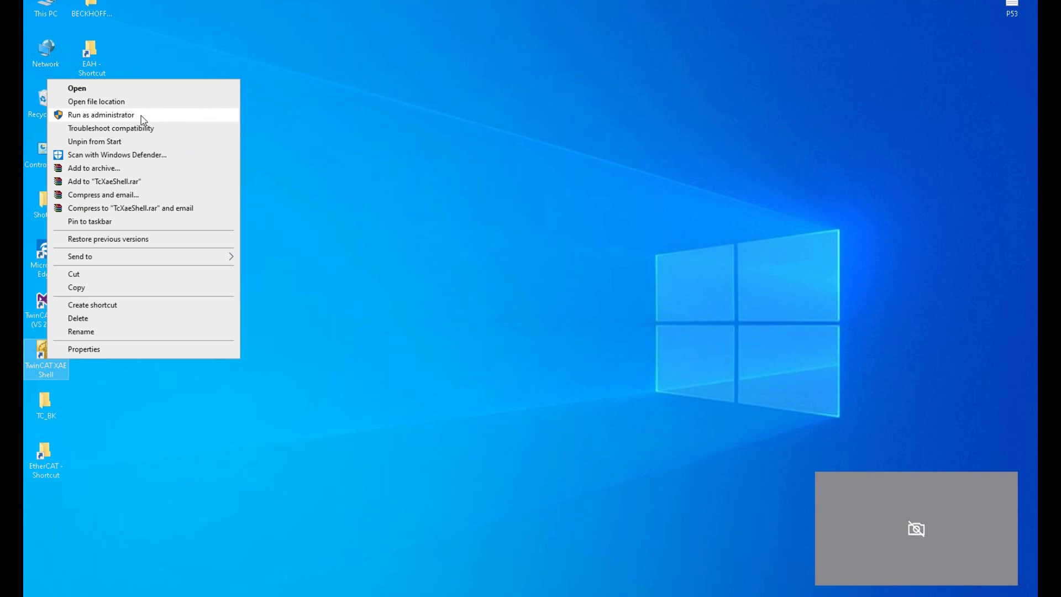
{"action": "left_click", "coordinate": [141, 115]}
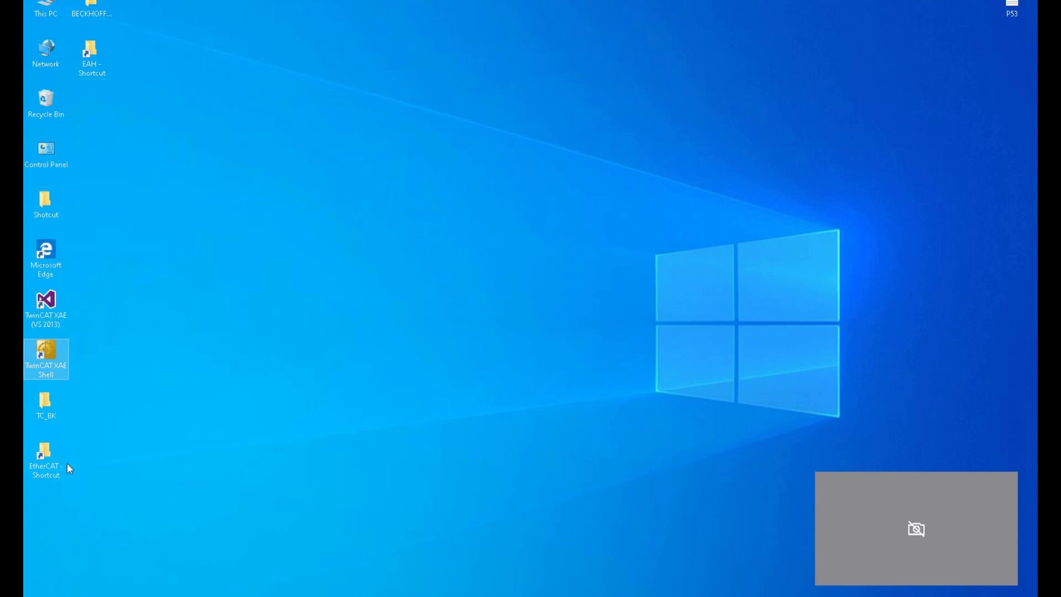
{"action": "left_click", "coordinate": [461, 381]}
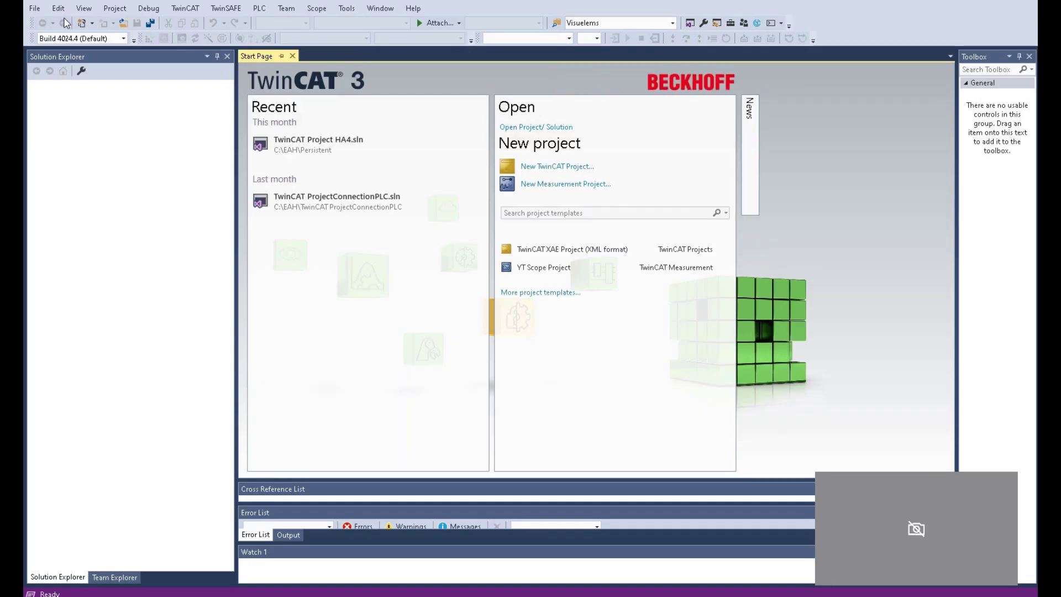
Step: Create the TwinCATSafetyDemo project from the TwinCAT XAE Project (XML format) template
{"action": "left_click", "coordinate": [34, 9]}
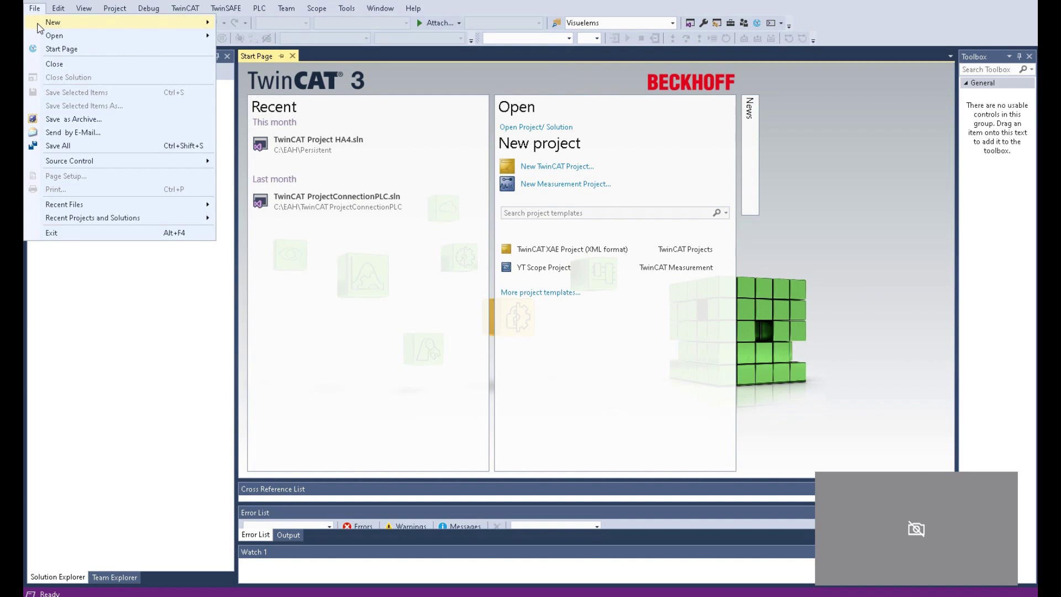
{"action": "left_click", "coordinate": [34, 9]}
{"action": "left_click", "coordinate": [185, 8]}
{"action": "left_click", "coordinate": [34, 9]}
{"action": "mouse_move", "coordinate": [42, 25]}
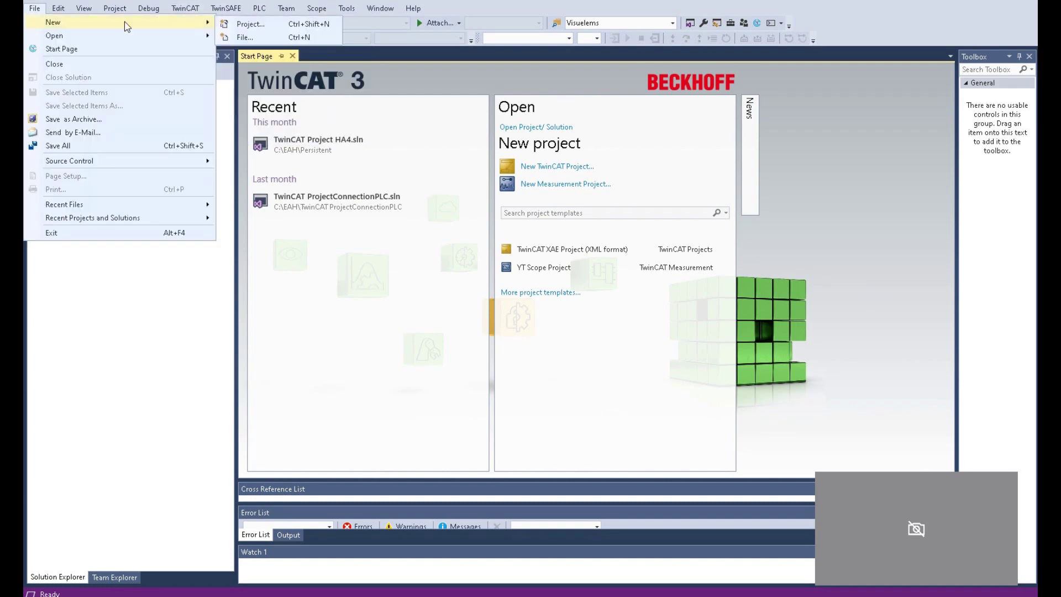
{"action": "left_click", "coordinate": [250, 25]}
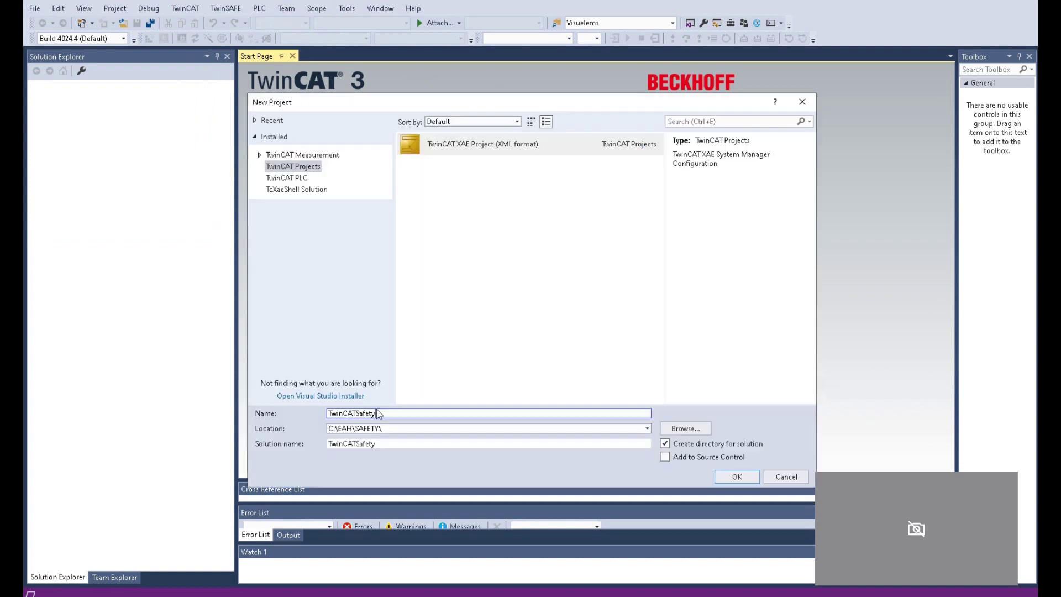
{"action": "type", "text": "Demo"}
{"action": "left_click", "coordinate": [495, 145]}
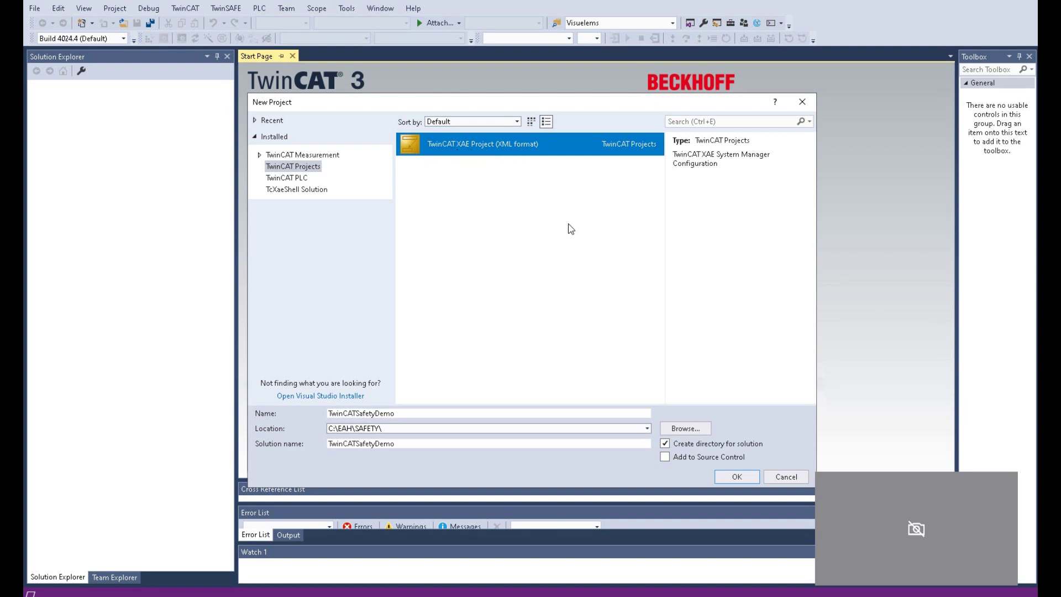
{"action": "left_click", "coordinate": [739, 480]}
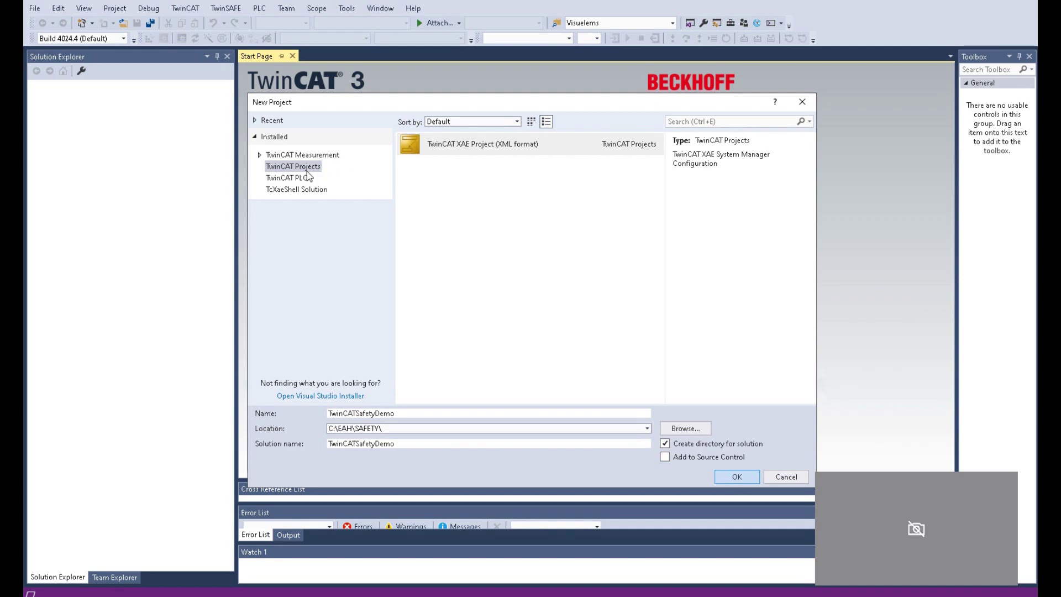
{"action": "left_click", "coordinate": [737, 476]}
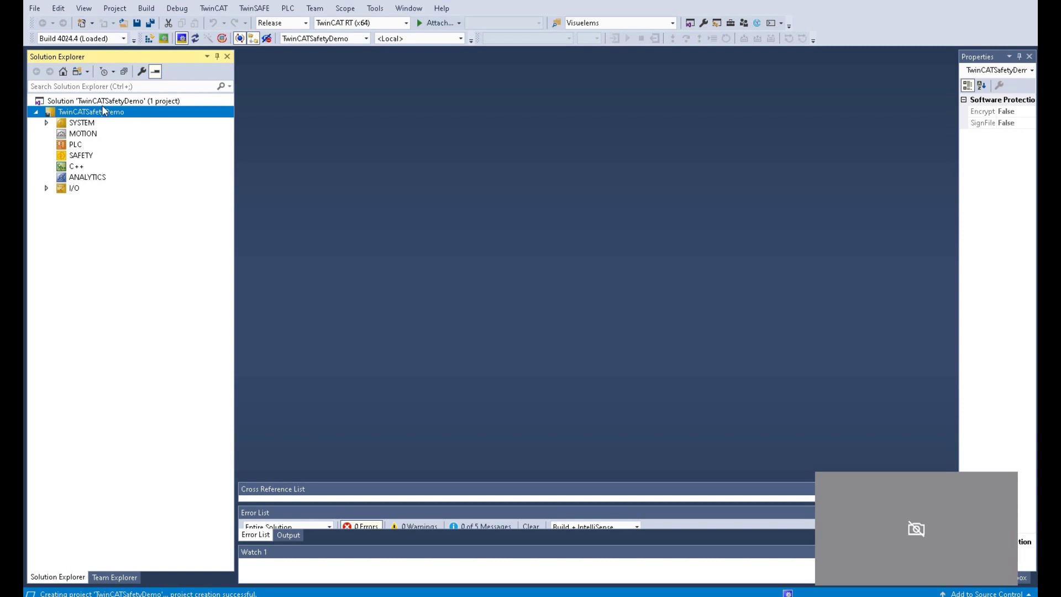
Step: Open Add New Item on the PLC node in Solution Explorer
{"action": "left_click", "coordinate": [70, 145]}
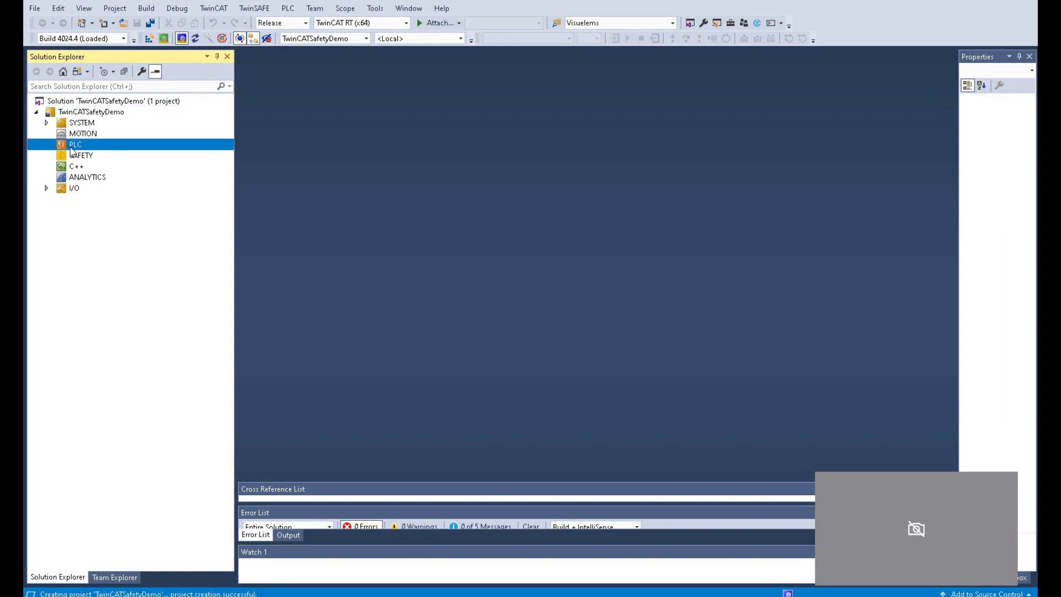
{"action": "right_click", "coordinate": [71, 151]}
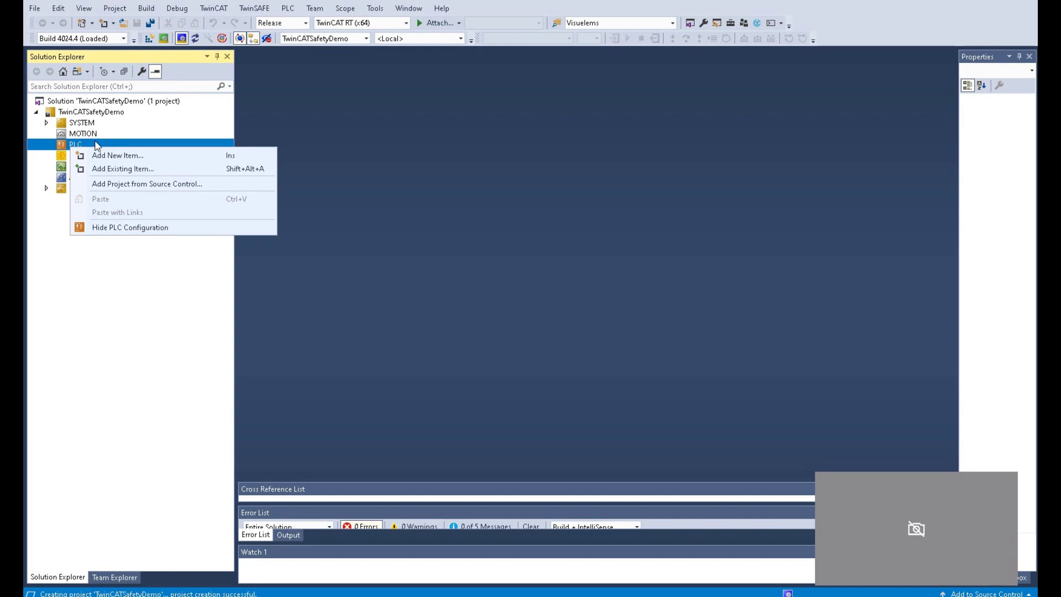
{"action": "left_click", "coordinate": [148, 159]}
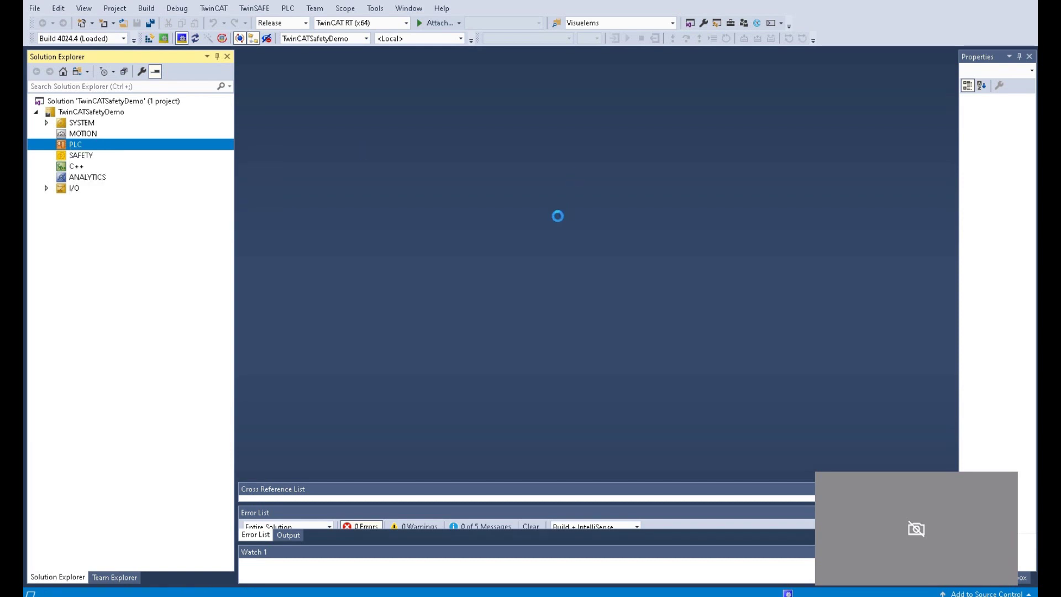
{"action": "left_click", "coordinate": [467, 148]}
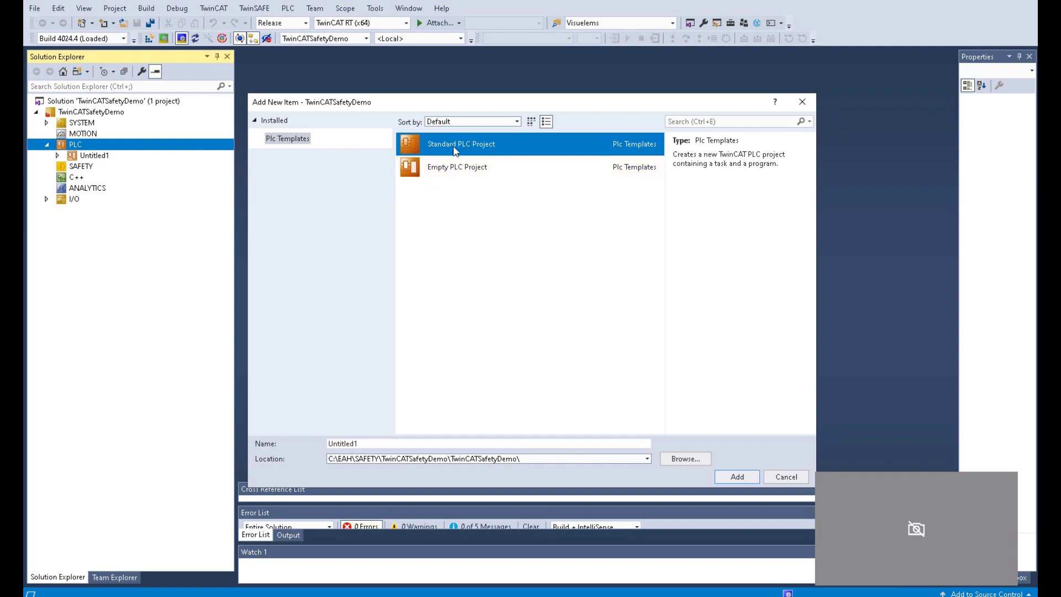
Step: Rename Untitled1 to StandardPLC and add it as a Standard PLC Project
{"action": "left_click", "coordinate": [381, 444]}
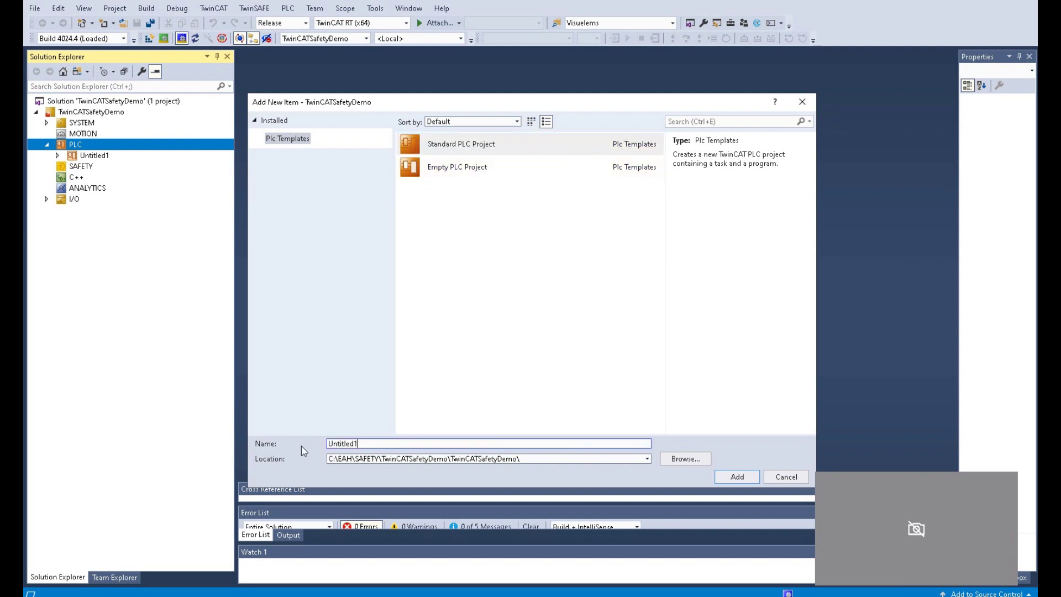
{"action": "key", "text": "ctrl+a"}
{"action": "type", "text": "StandardPLC"}
{"action": "left_click", "coordinate": [468, 147]}
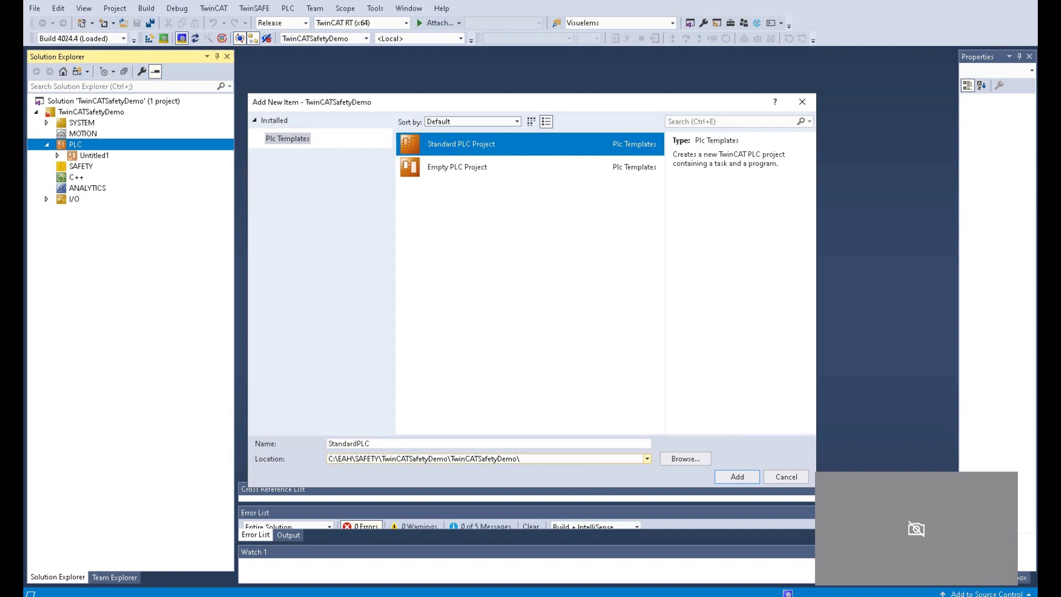
{"action": "left_click", "coordinate": [362, 462]}
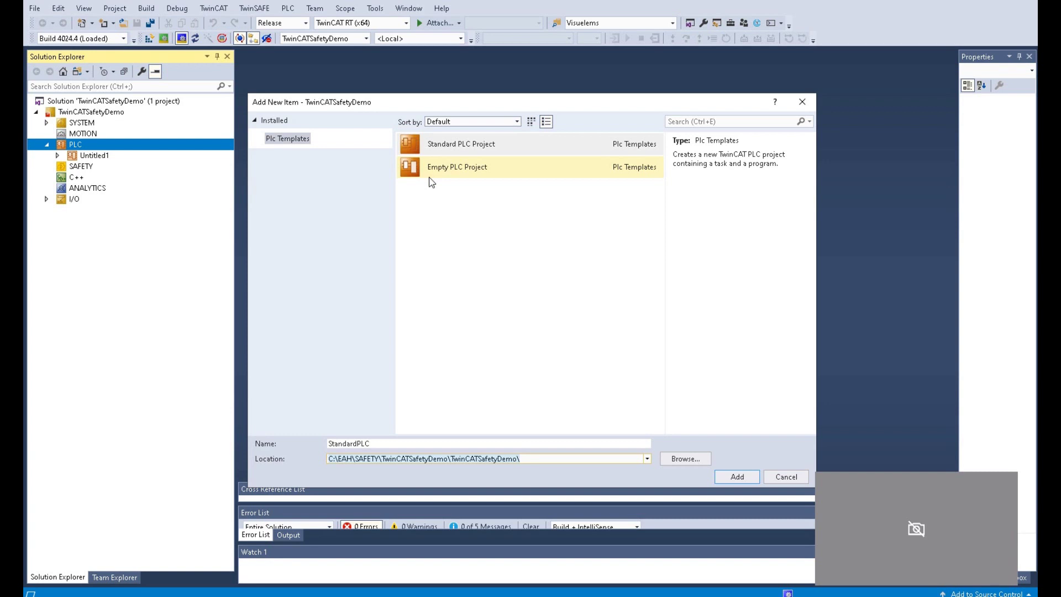
{"action": "left_click", "coordinate": [736, 476]}
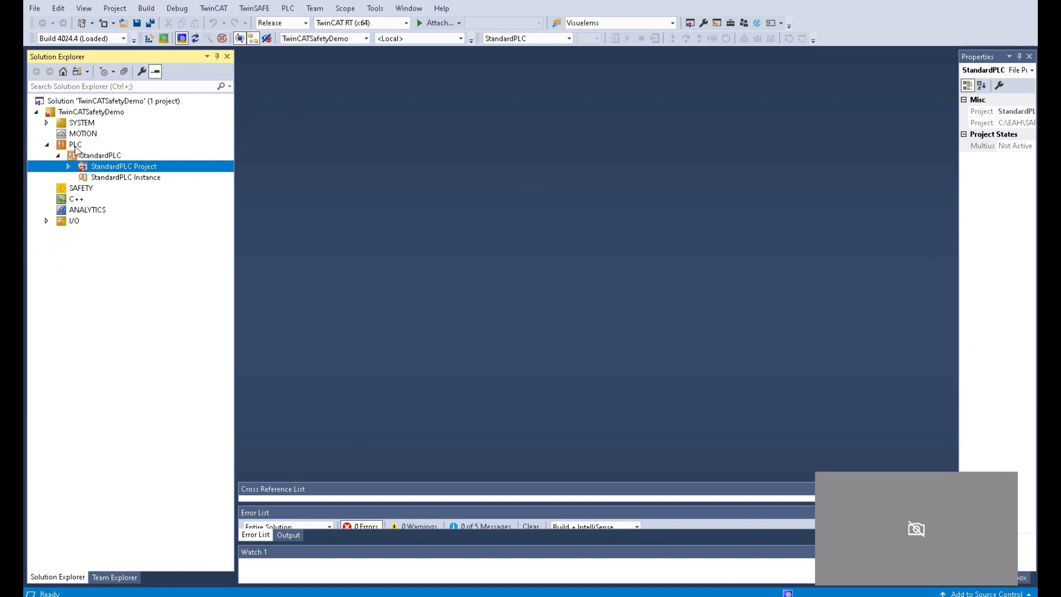
Step: Open Add New Item on the SAFETY node
{"action": "left_click", "coordinate": [78, 190]}
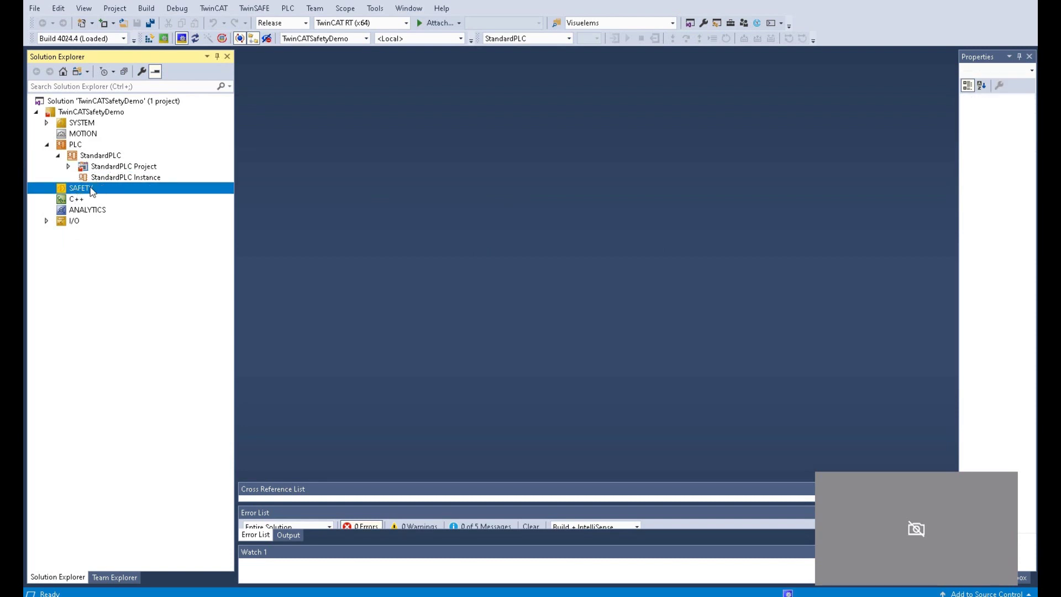
{"action": "right_click", "coordinate": [92, 192]}
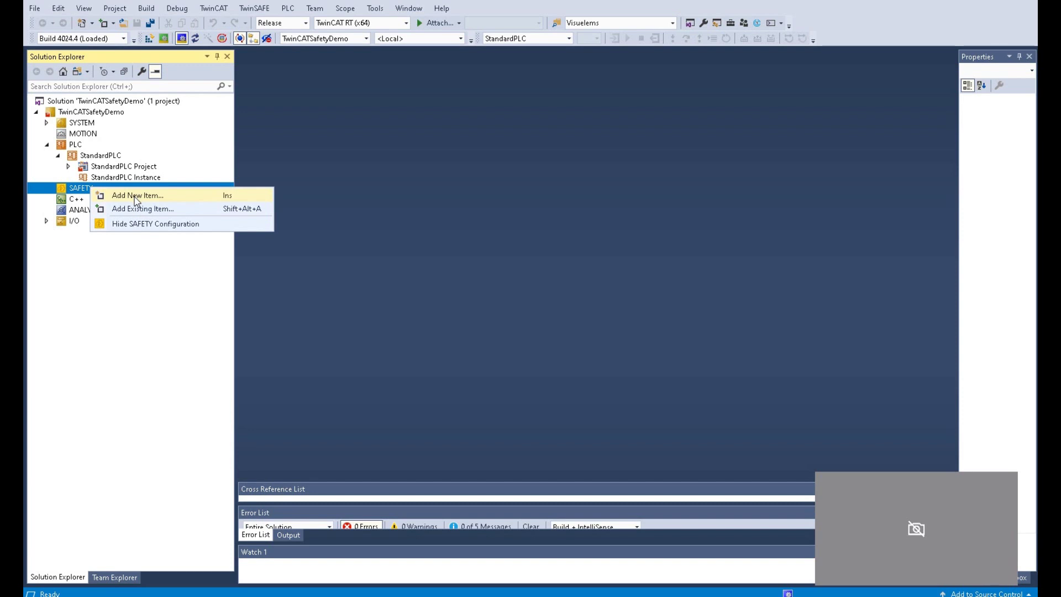
{"action": "left_click", "coordinate": [134, 197]}
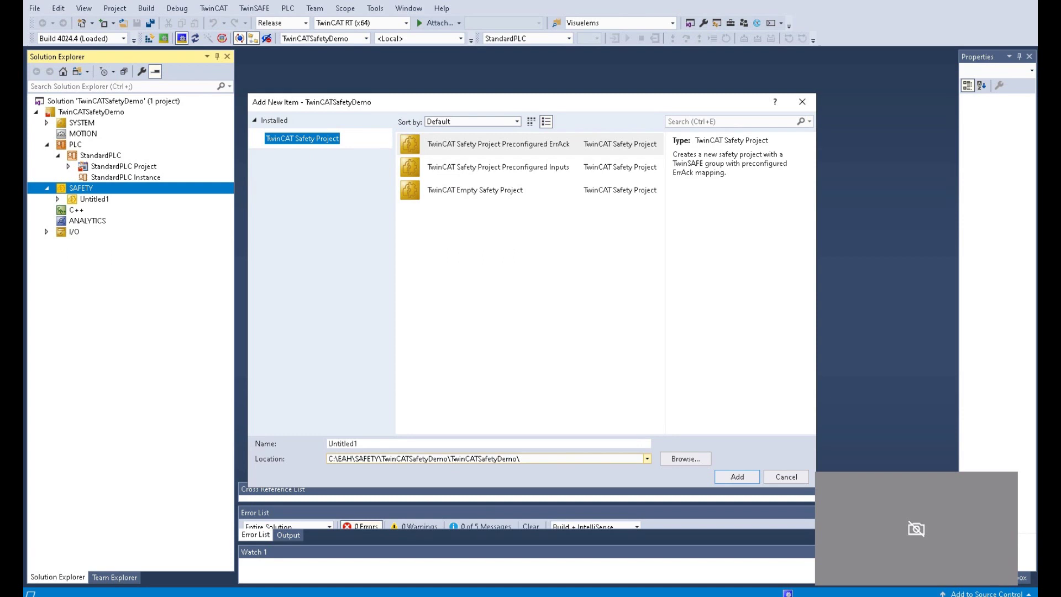
Step: Name the project SafetyControl, pick the Preconfigured ErrAck safety template, and add it
{"action": "left_click", "coordinate": [337, 463]}
{"action": "key", "text": "End"}
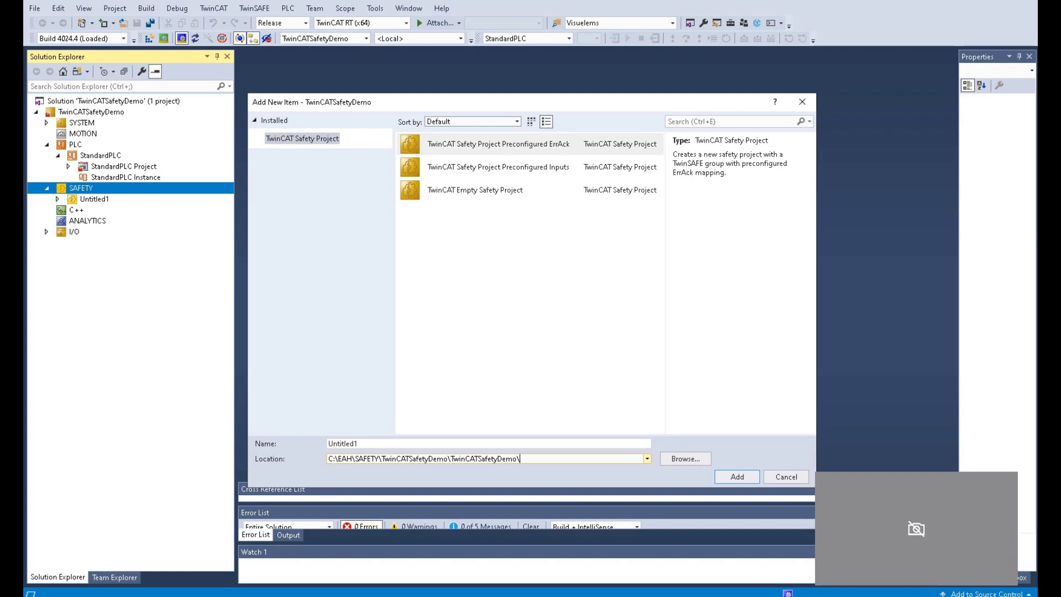
{"action": "left_click", "coordinate": [329, 444]}
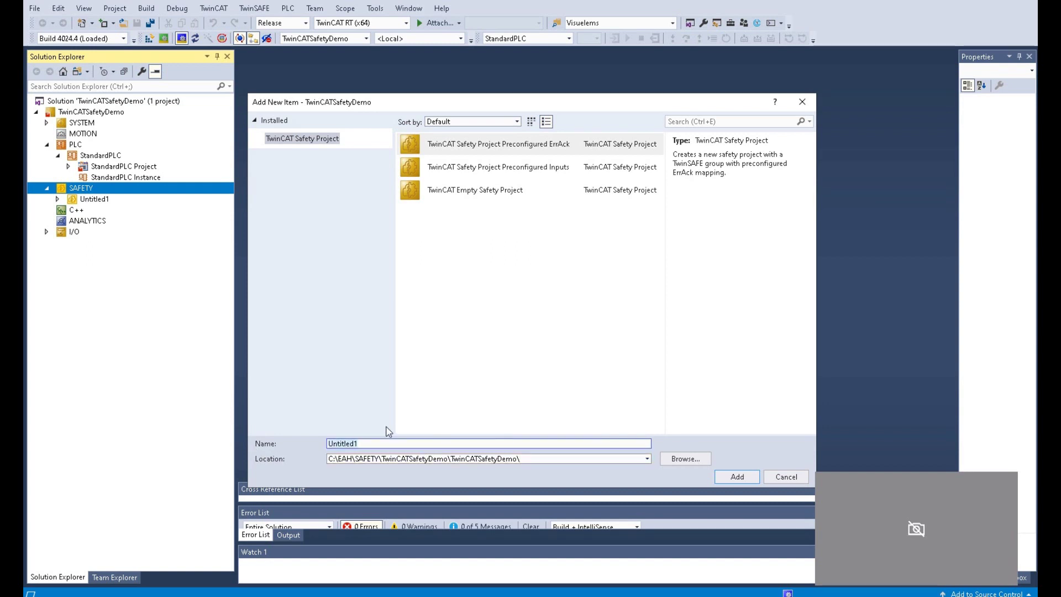
{"action": "type", "text": "SafetyControl"}
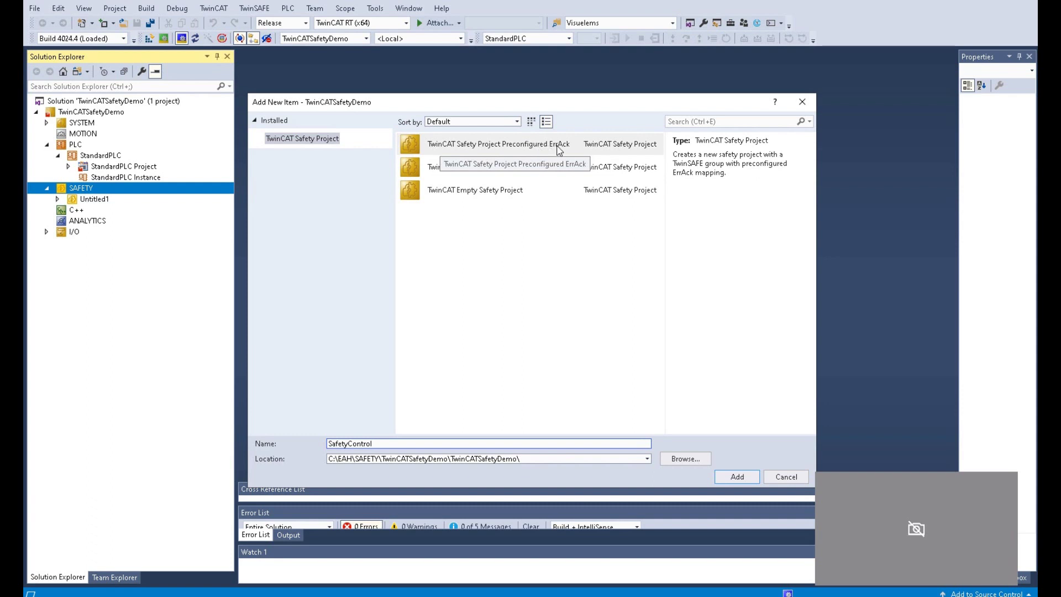
{"action": "left_click", "coordinate": [559, 149]}
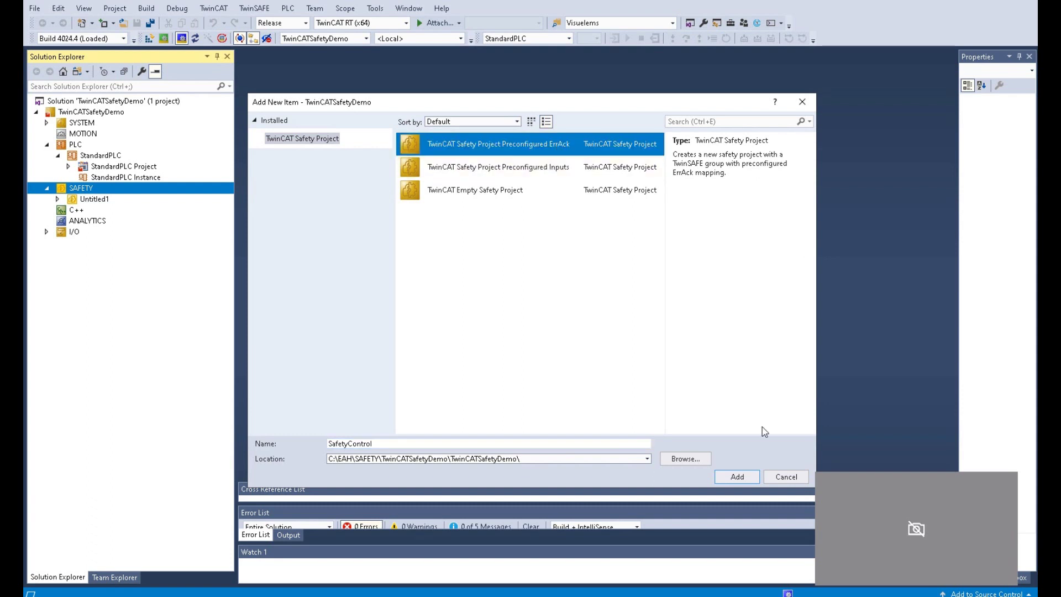
{"action": "left_click", "coordinate": [736, 479]}
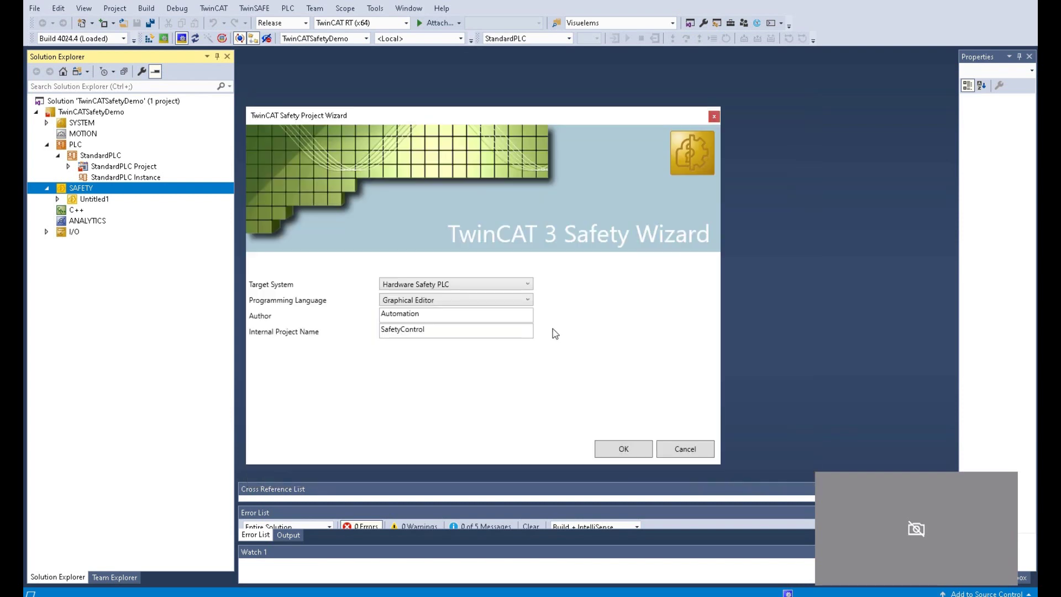
Step: Try TwinCAT Safety PLC with Safety C as target, then revert to Hardware Safety PLC
{"action": "left_click", "coordinate": [508, 286]}
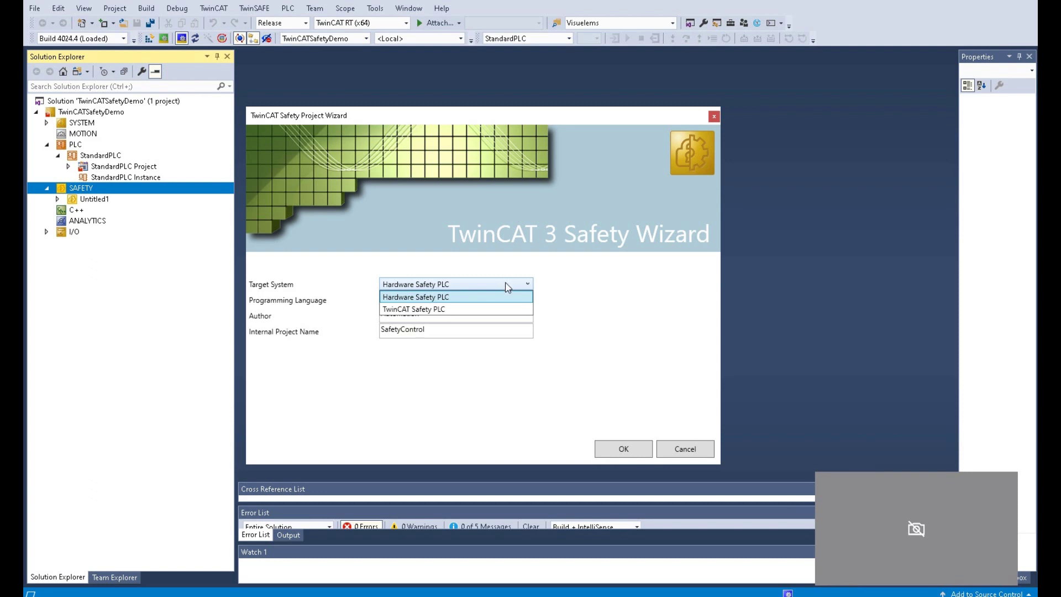
{"action": "left_click", "coordinate": [471, 297]}
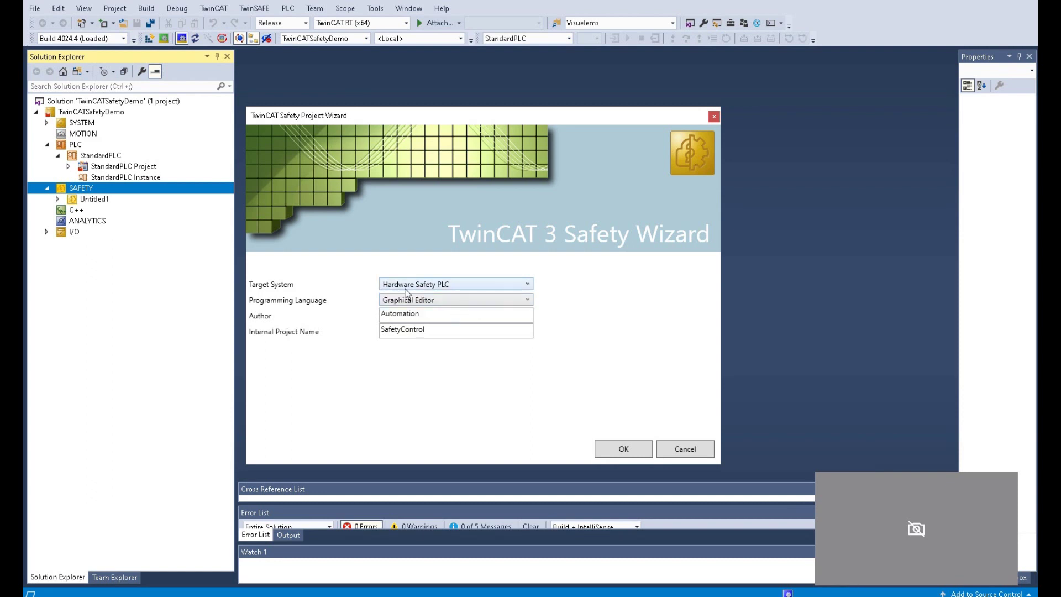
{"action": "left_click", "coordinate": [439, 286]}
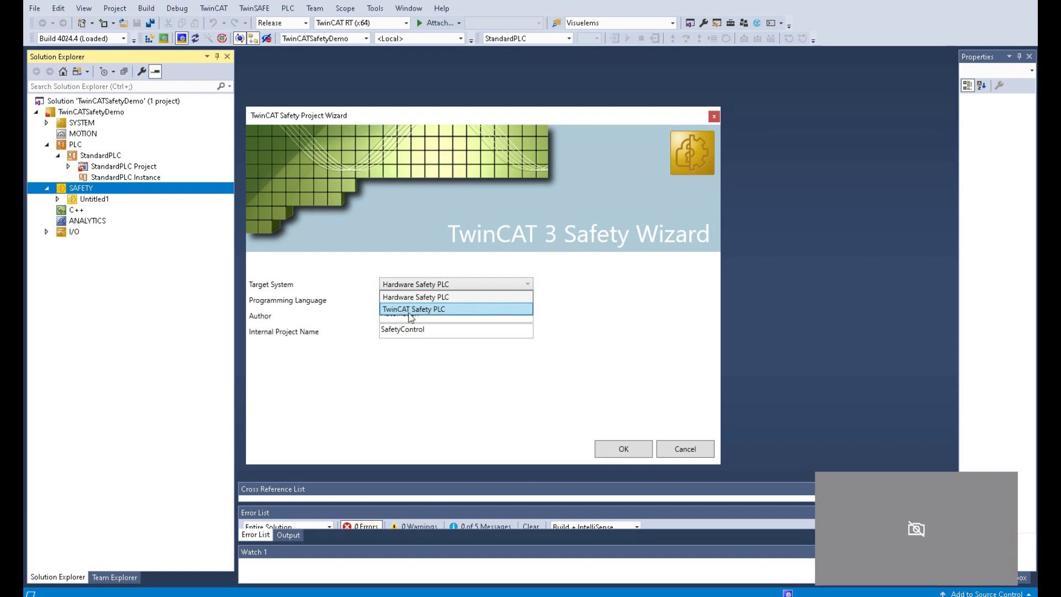
{"action": "left_click", "coordinate": [411, 312]}
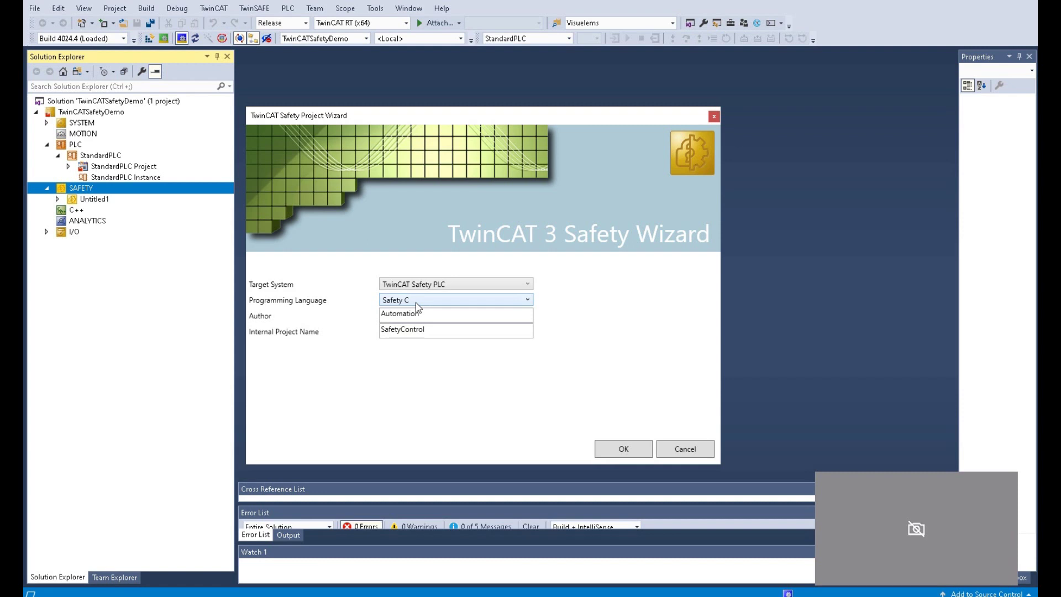
{"action": "left_click", "coordinate": [420, 296]}
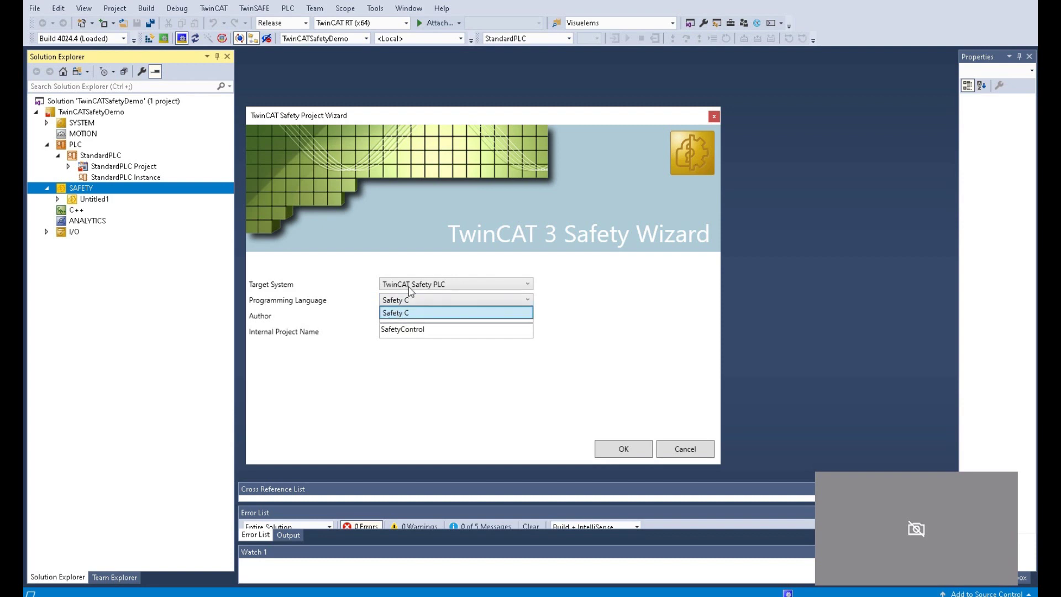
{"action": "left_click", "coordinate": [411, 294]}
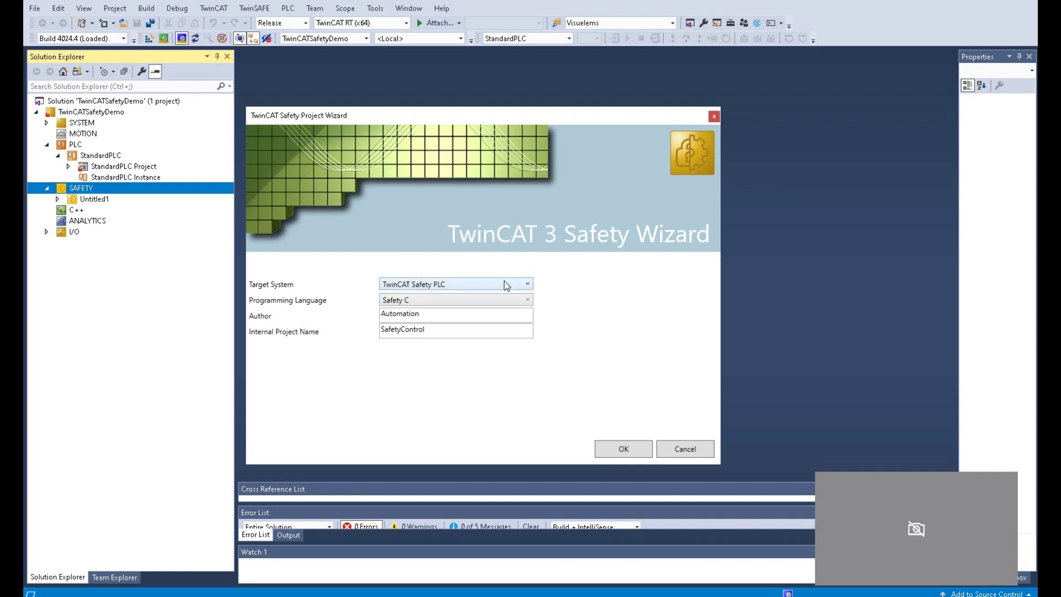
{"action": "left_click", "coordinate": [486, 285]}
Step: Set the target system to Hardware Safety PLC and language to Graphical Editor, with author 'Automation' and project name 'SafetyControl'
{"action": "left_click", "coordinate": [457, 295]}
{"action": "left_click", "coordinate": [443, 285]}
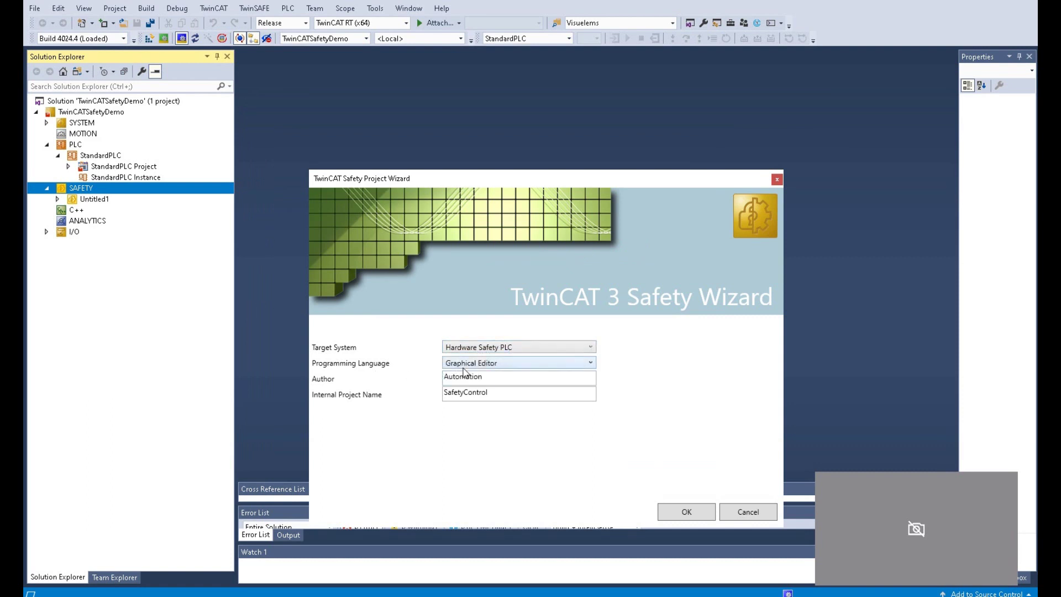
{"action": "left_click", "coordinate": [494, 365]}
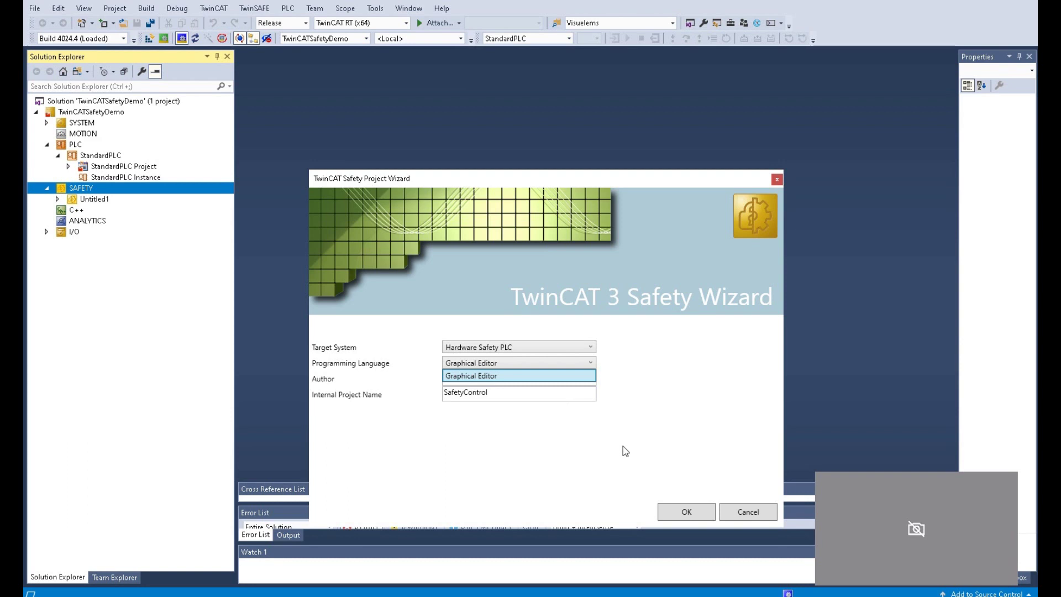
{"action": "left_click", "coordinate": [651, 425]}
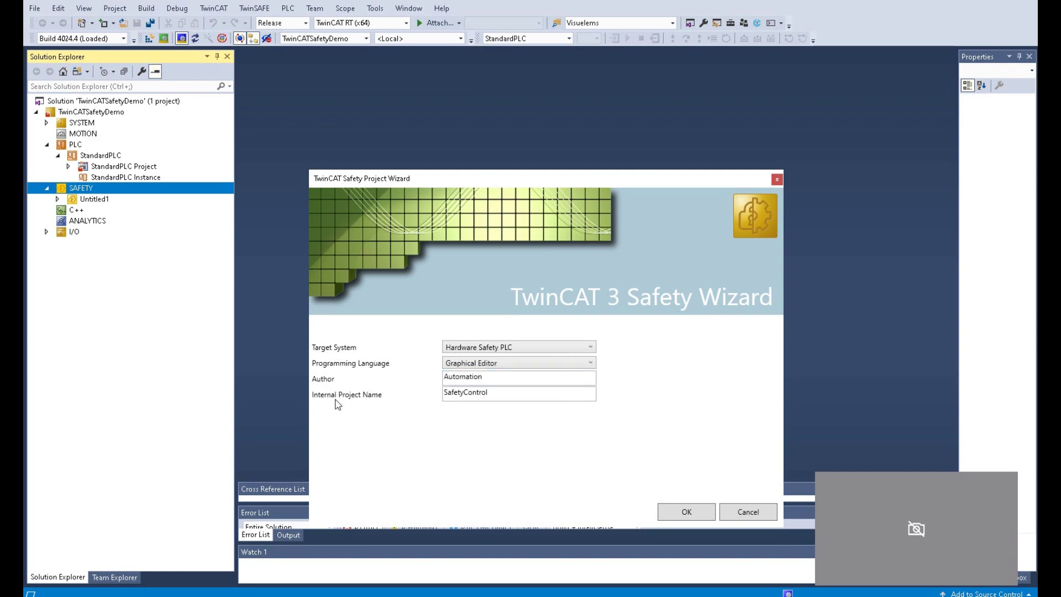
{"action": "key", "text": "Tab"}
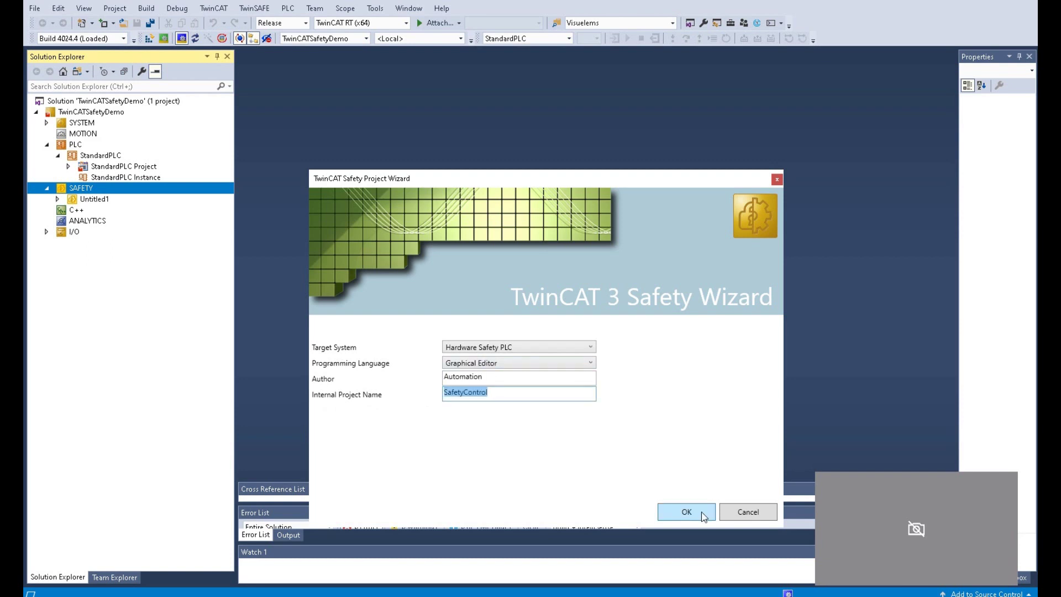
Step: Confirm the wizard, expand SafetyControl Project and TwinSafeGroup1 to its .sal file, and save all
{"action": "left_click", "coordinate": [703, 515]}
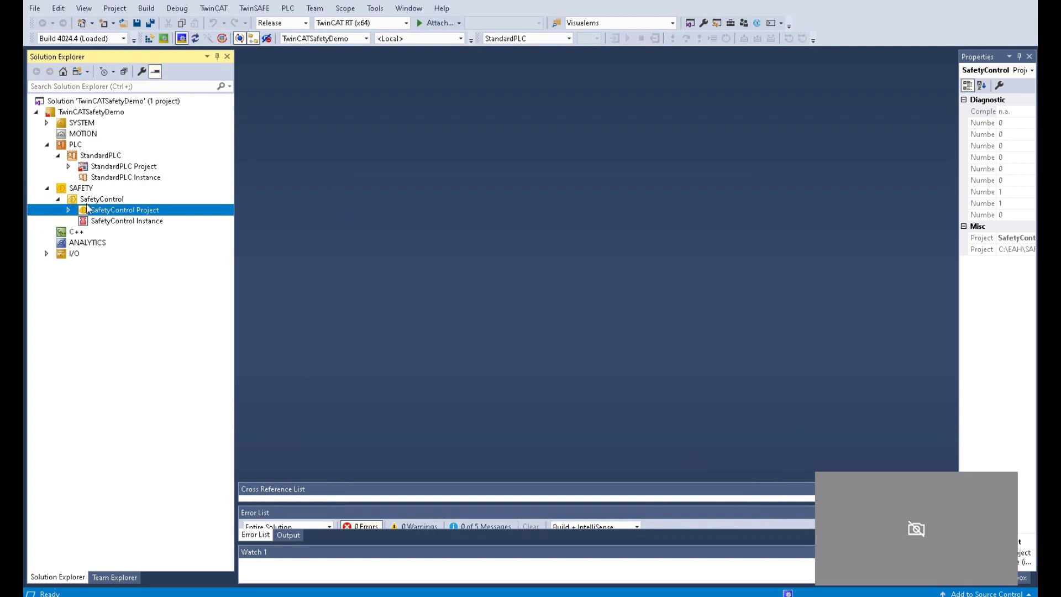
{"action": "left_click", "coordinate": [69, 210]}
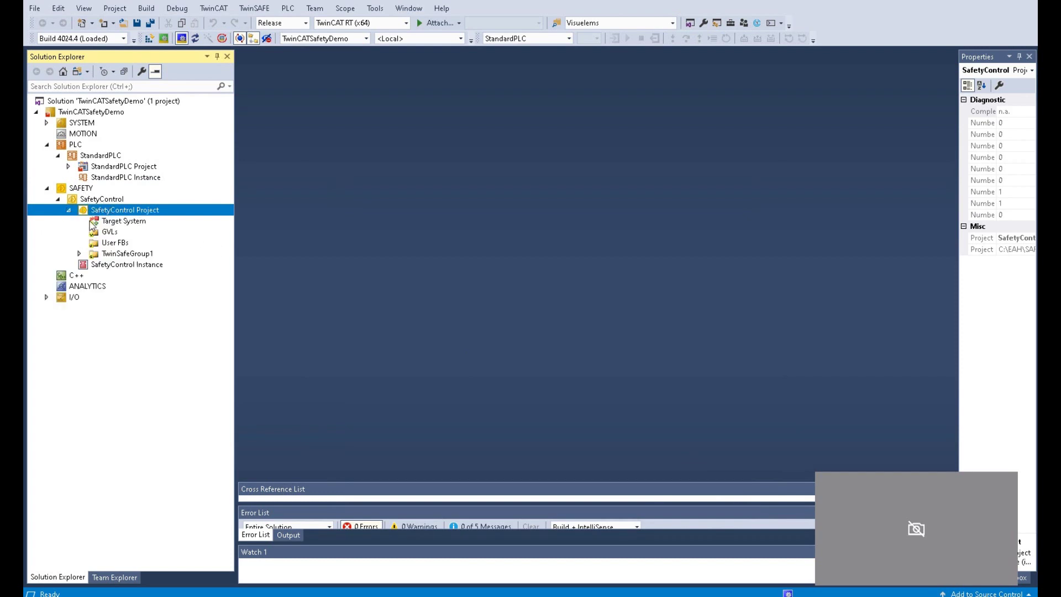
{"action": "left_click", "coordinate": [80, 254]}
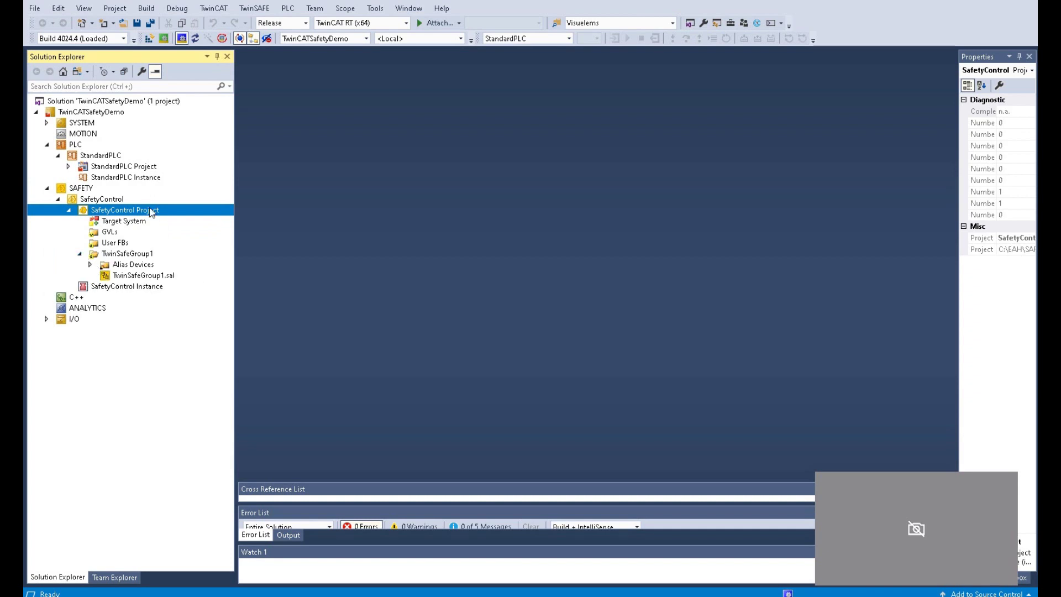
{"action": "left_click", "coordinate": [144, 275]}
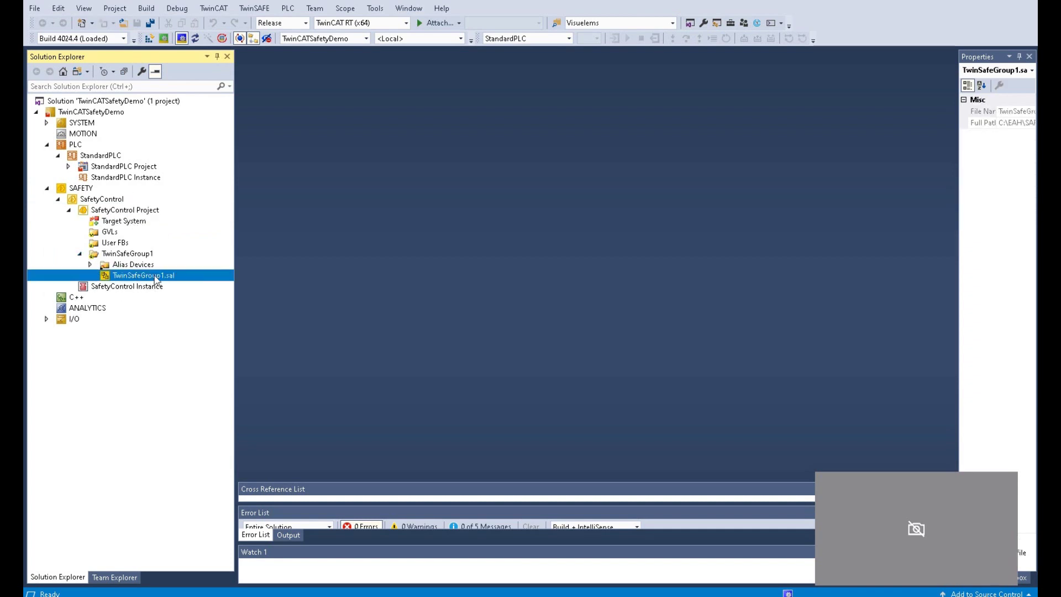
{"action": "left_click", "coordinate": [149, 25]}
Step: Expand I/O, review the available CX target systems, and bring up the Devices context options
{"action": "left_click", "coordinate": [46, 319]}
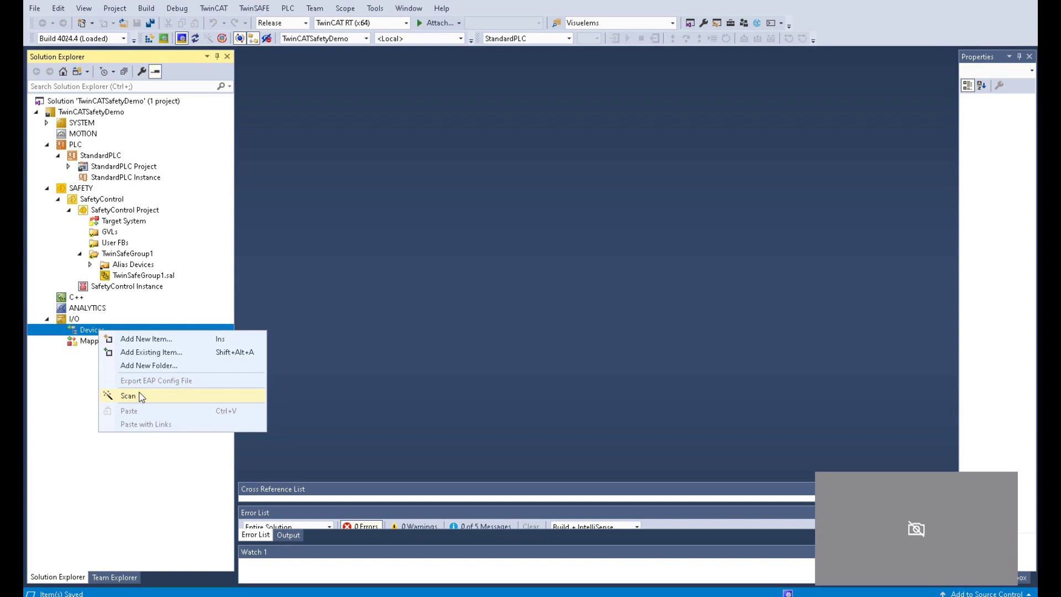
{"action": "left_click", "coordinate": [142, 396]}
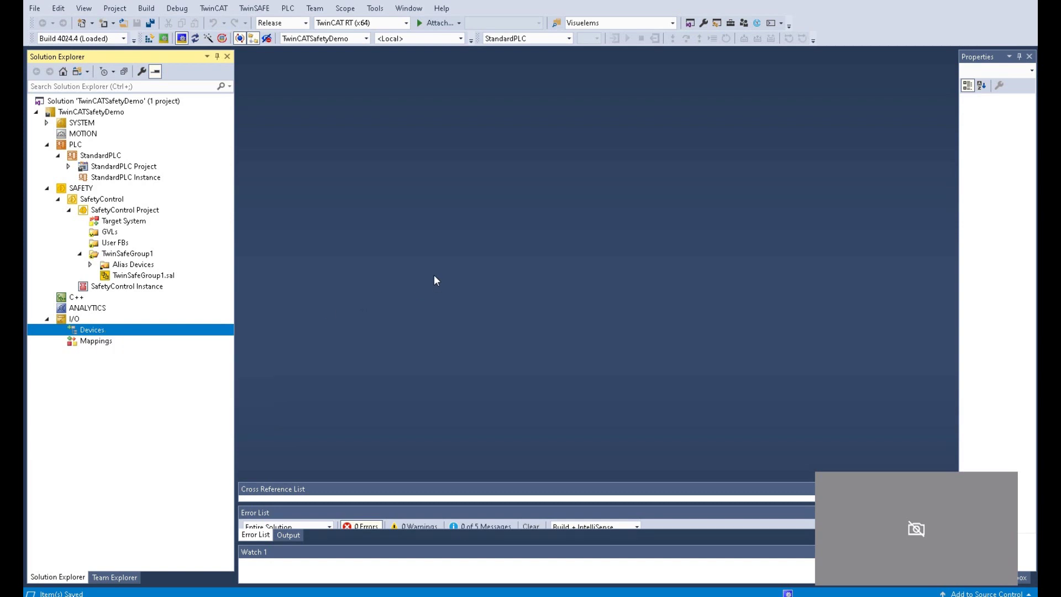
{"action": "left_click", "coordinate": [443, 39]}
{"action": "left_click", "coordinate": [246, 315]}
{"action": "left_click", "coordinate": [460, 39]}
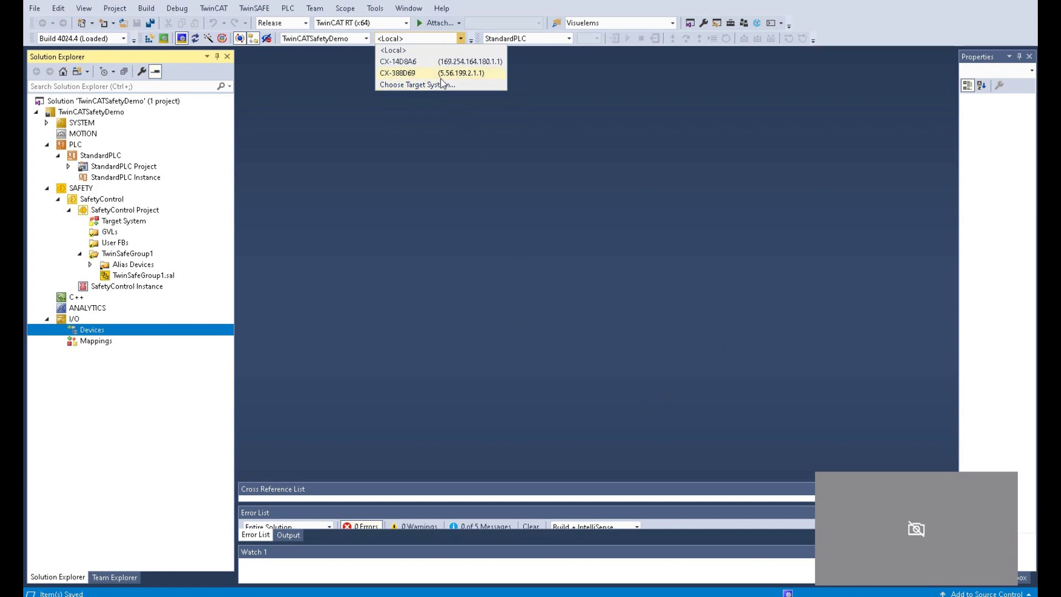
{"action": "right_click", "coordinate": [100, 330]}
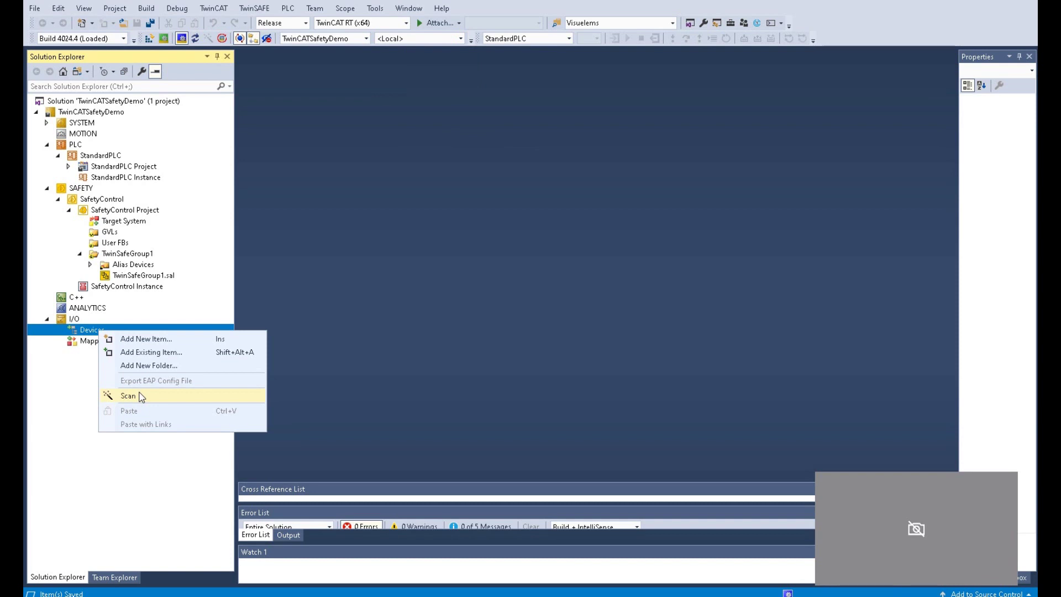
{"action": "left_click", "coordinate": [355, 300]}
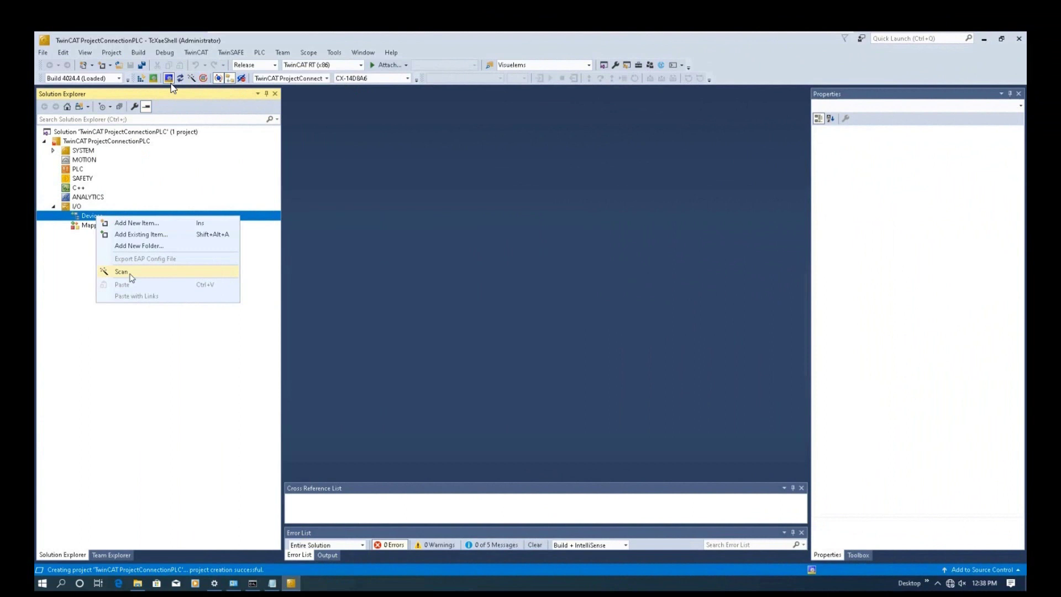
Step: Scan Devices, accepting found devices, boxes and motors, skipping drive axes, and activating free run
{"action": "left_click", "coordinate": [121, 271]}
{"action": "left_click", "coordinate": [651, 252]}
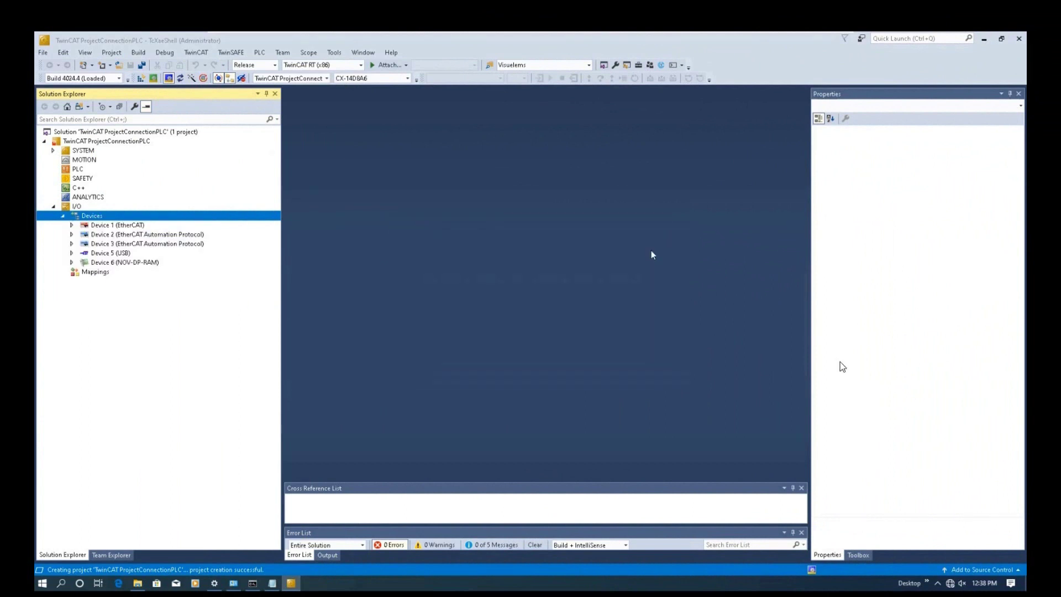
{"action": "left_click", "coordinate": [516, 346]}
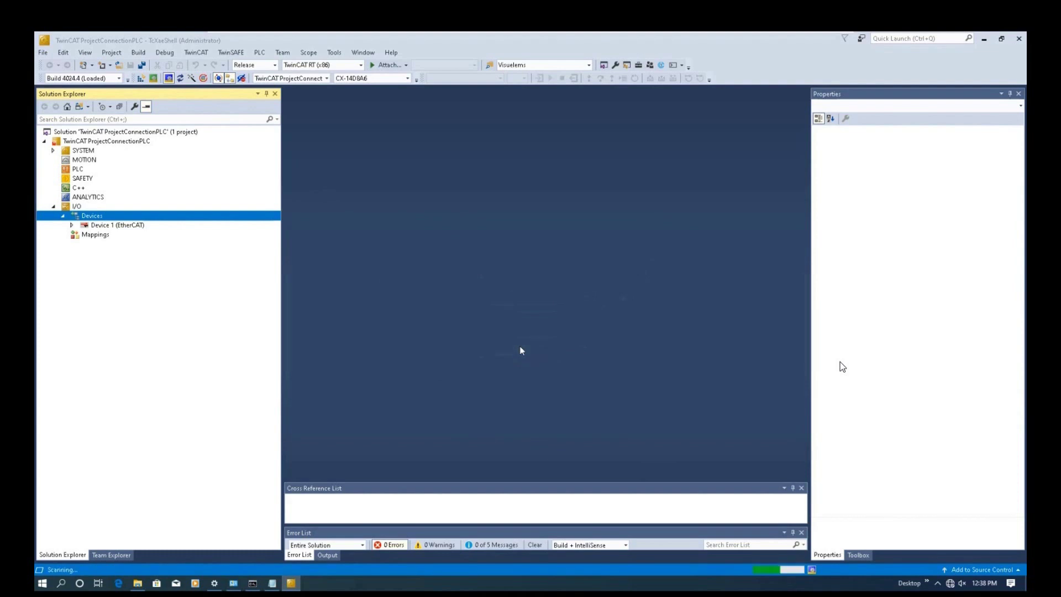
{"action": "left_click", "coordinate": [557, 364]}
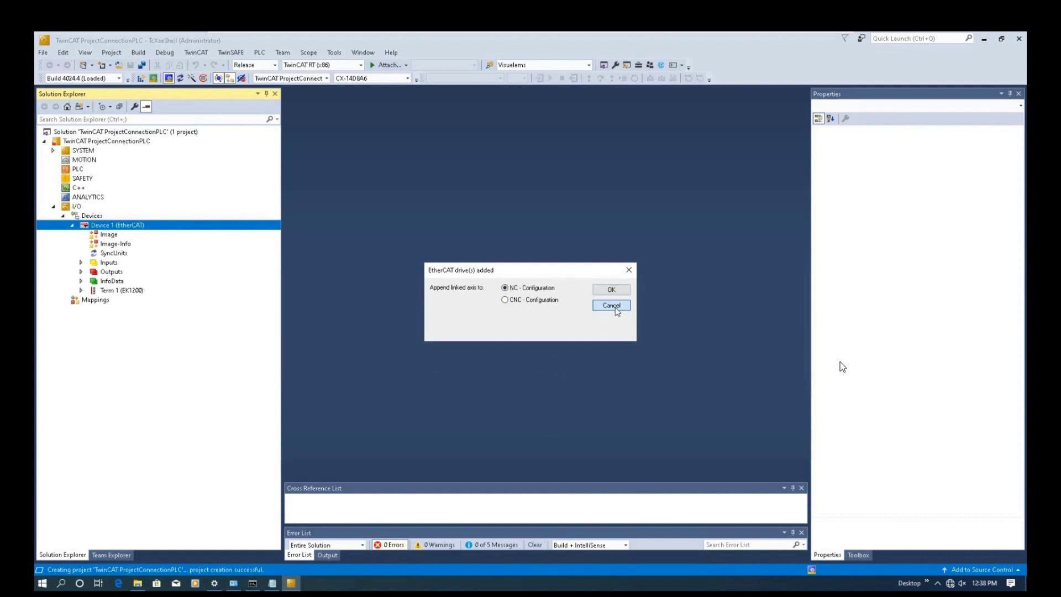
{"action": "left_click", "coordinate": [612, 306]}
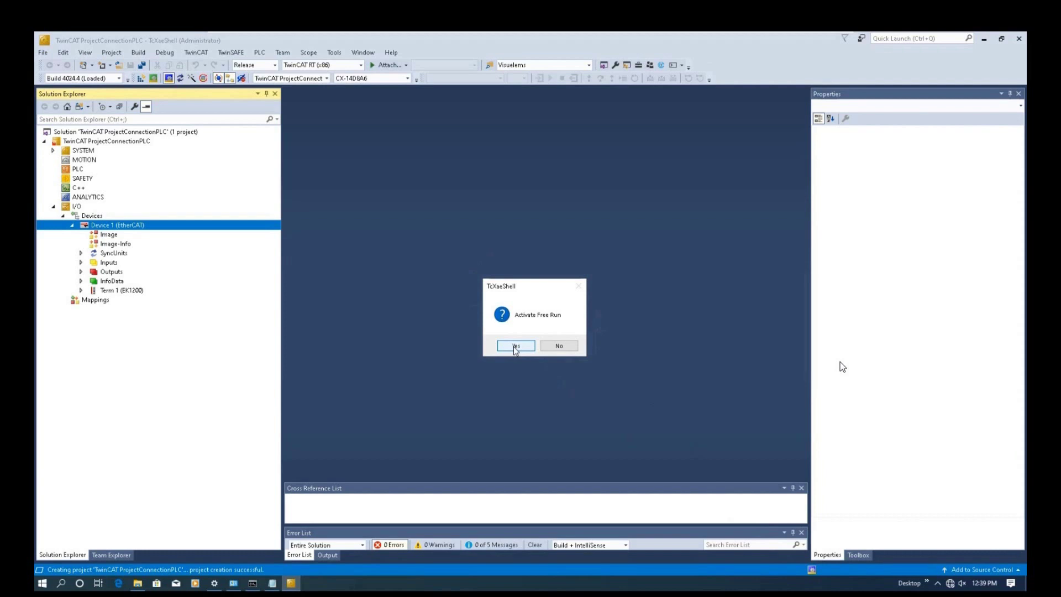
{"action": "left_click", "coordinate": [515, 347]}
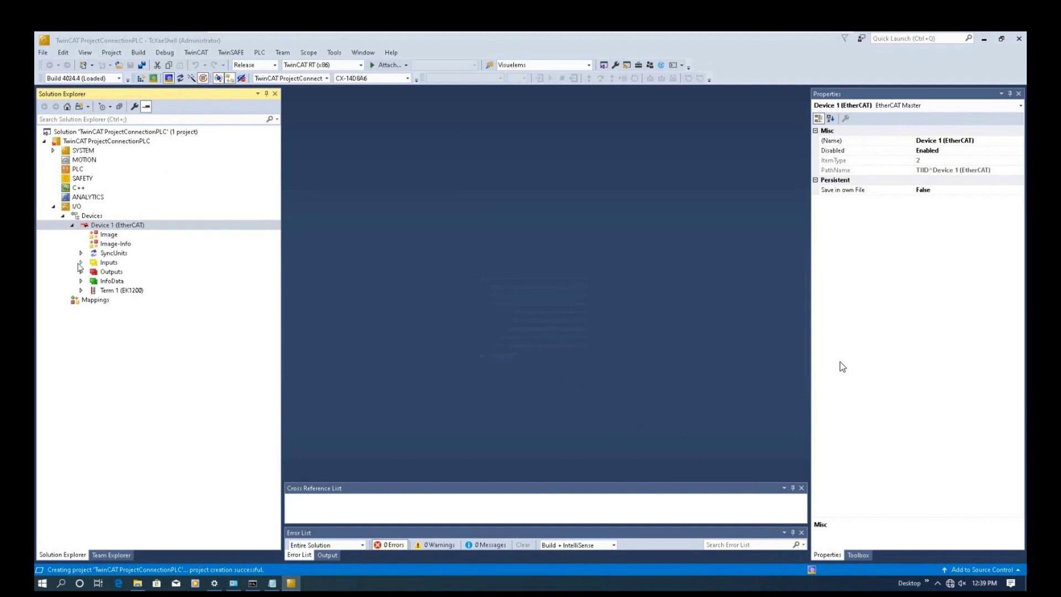
Step: Show the live online value of Term 8 (EL3002) AI Standard Channel 1 under Term 1
{"action": "left_click", "coordinate": [81, 263]}
{"action": "left_click", "coordinate": [80, 337]}
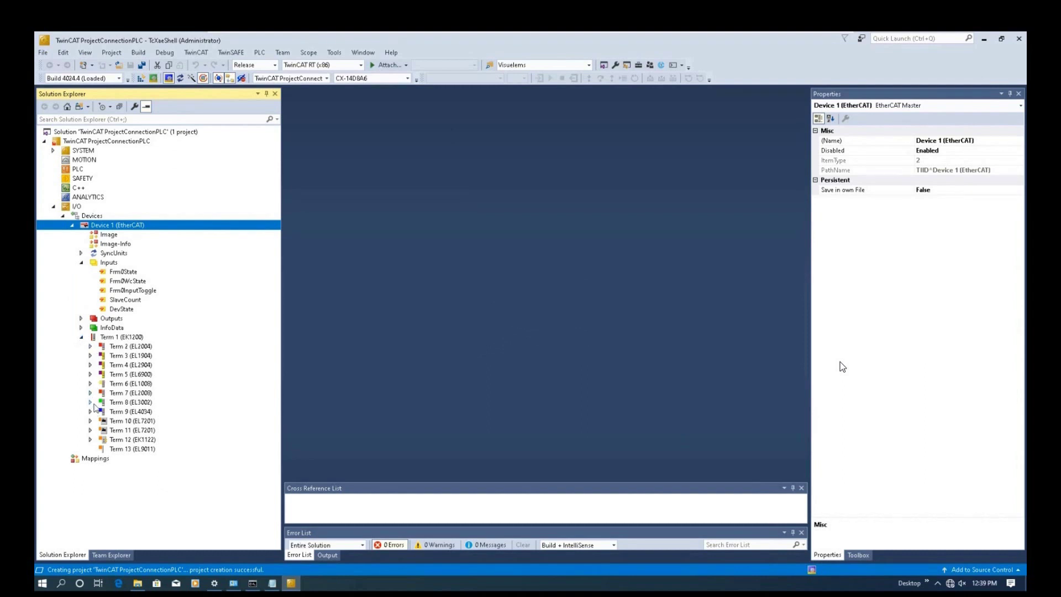
{"action": "left_click", "coordinate": [90, 403]}
{"action": "left_click", "coordinate": [100, 412]}
{"action": "double_click", "coordinate": [132, 431]}
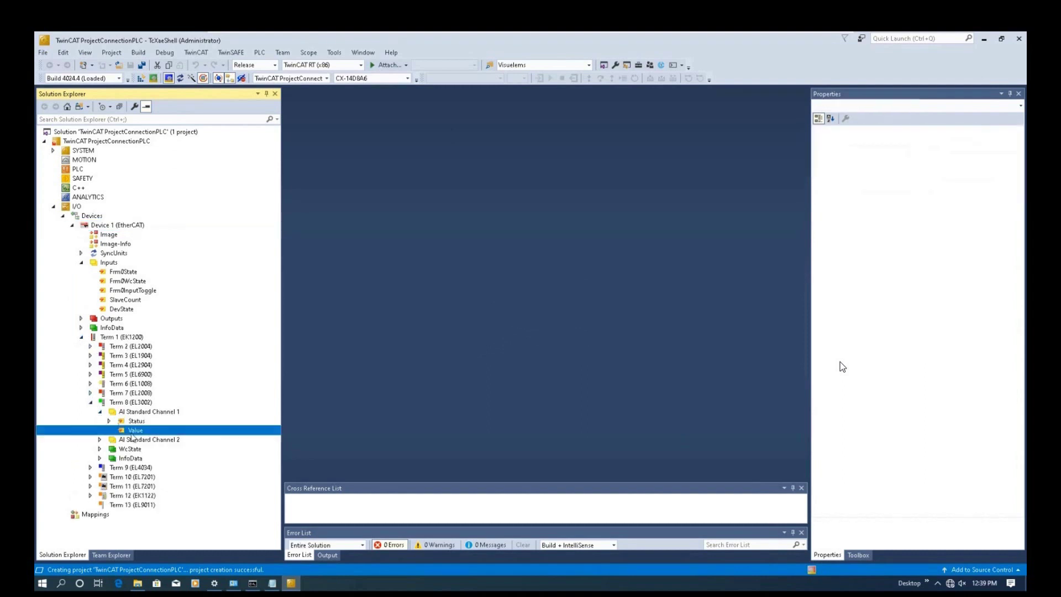
{"action": "left_click", "coordinate": [348, 109]}
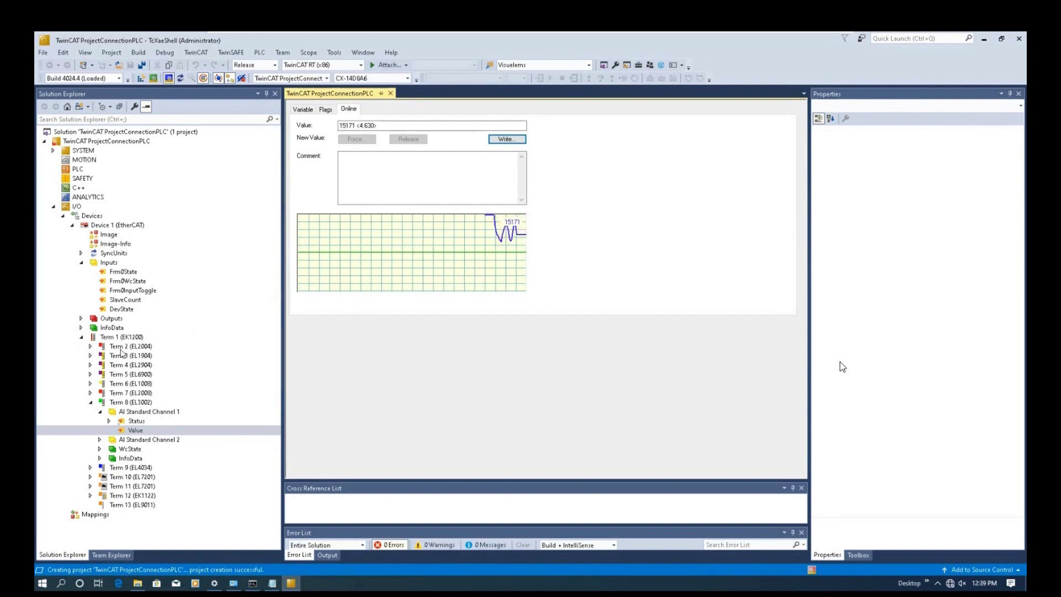
Step: Inspect Term 3 (EL1904) Module 1 (FSOES) TxPDO, then collapse Term 3
{"action": "left_click", "coordinate": [91, 356]}
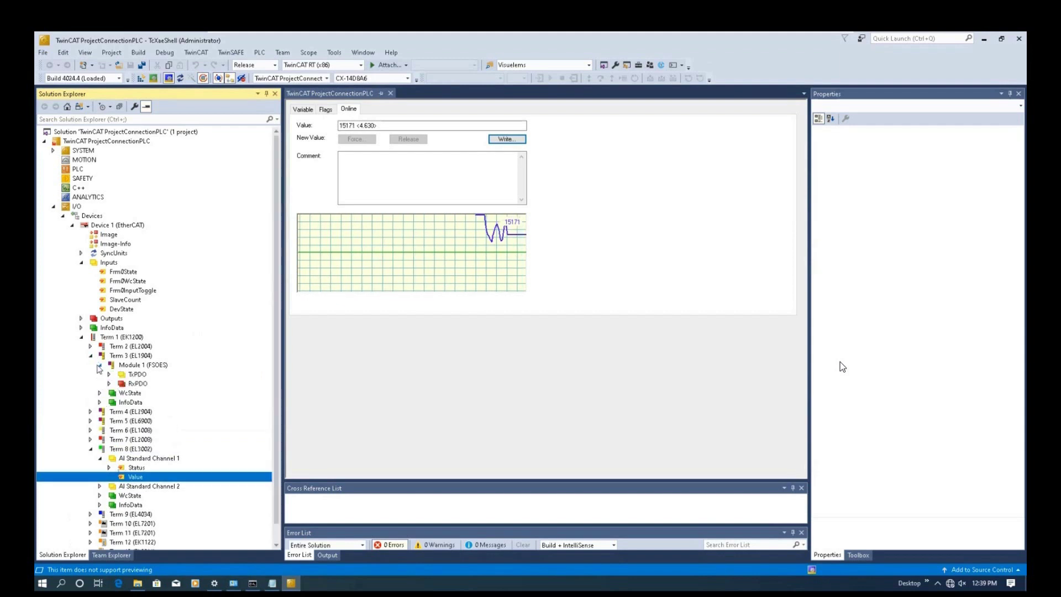
{"action": "left_click", "coordinate": [100, 364]}
{"action": "left_click", "coordinate": [109, 374]}
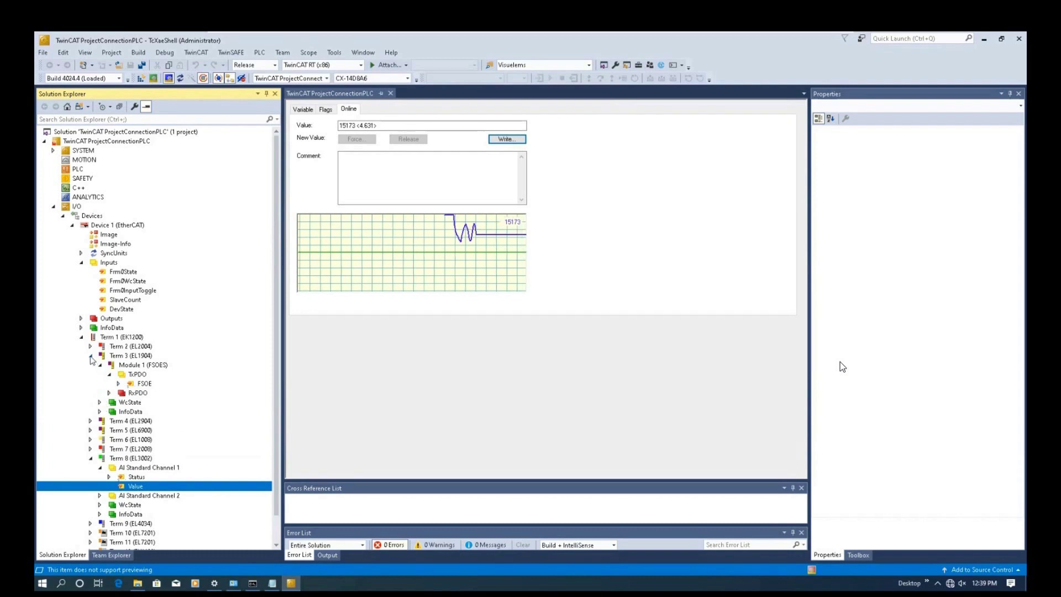
{"action": "left_click", "coordinate": [90, 355]}
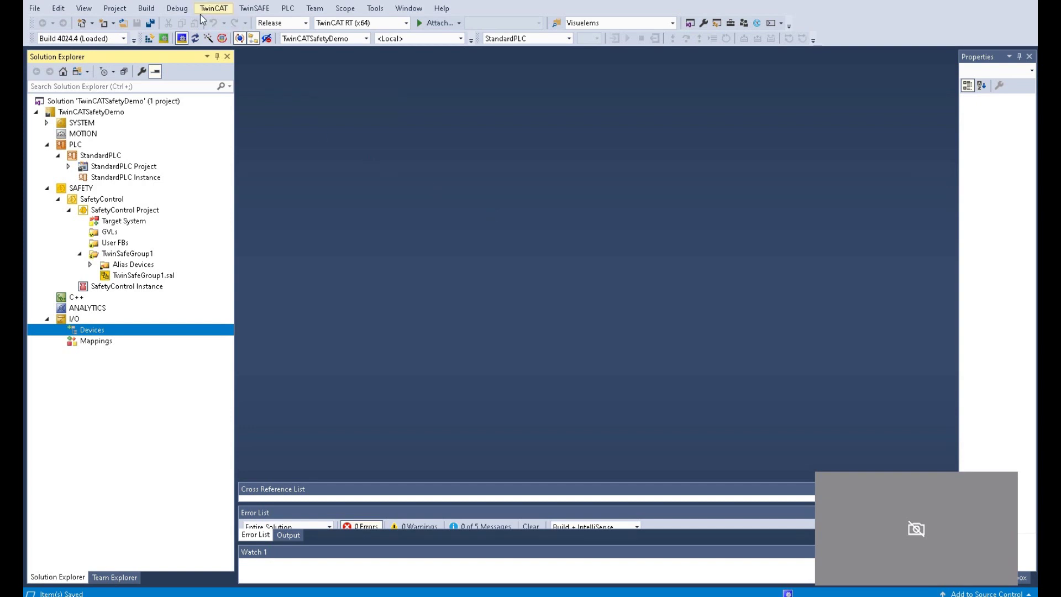
Step: Open the Insert Device dialog via Add New Item on I/O Devices
{"action": "left_click", "coordinate": [213, 8]}
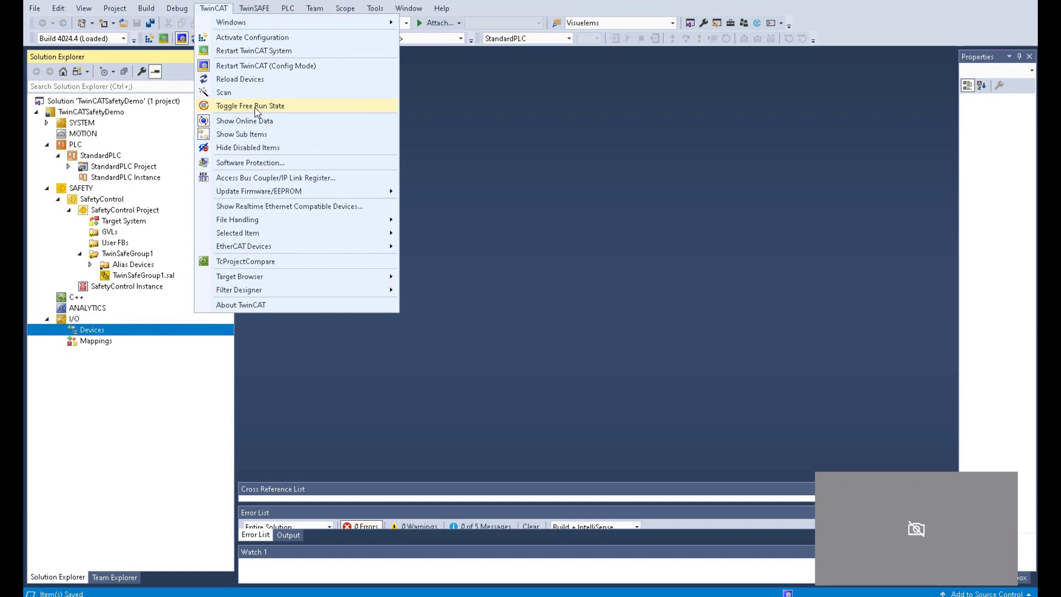
{"action": "left_click", "coordinate": [128, 427]}
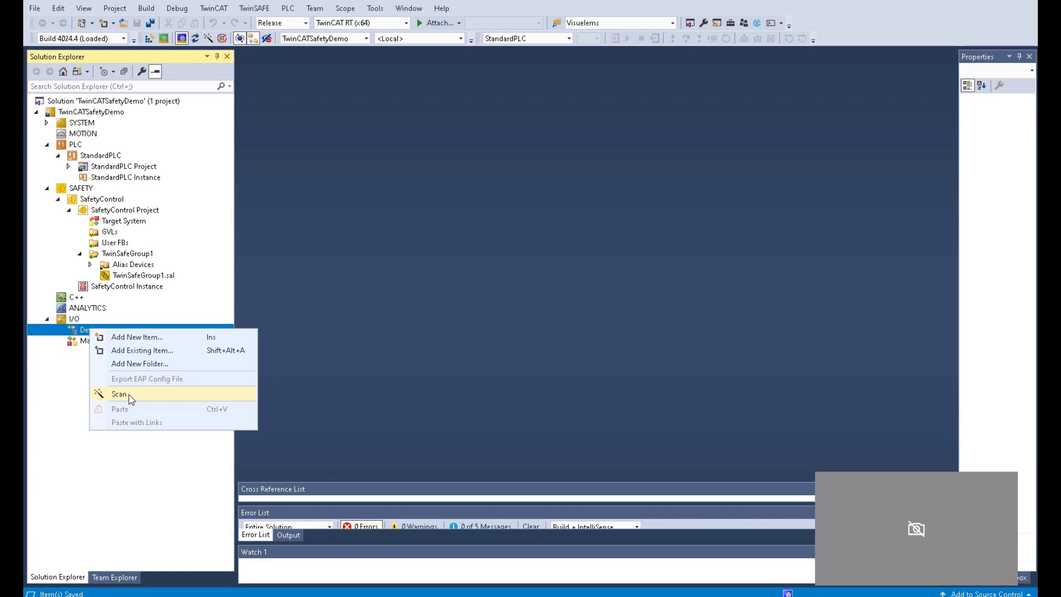
{"action": "left_click", "coordinate": [326, 374]}
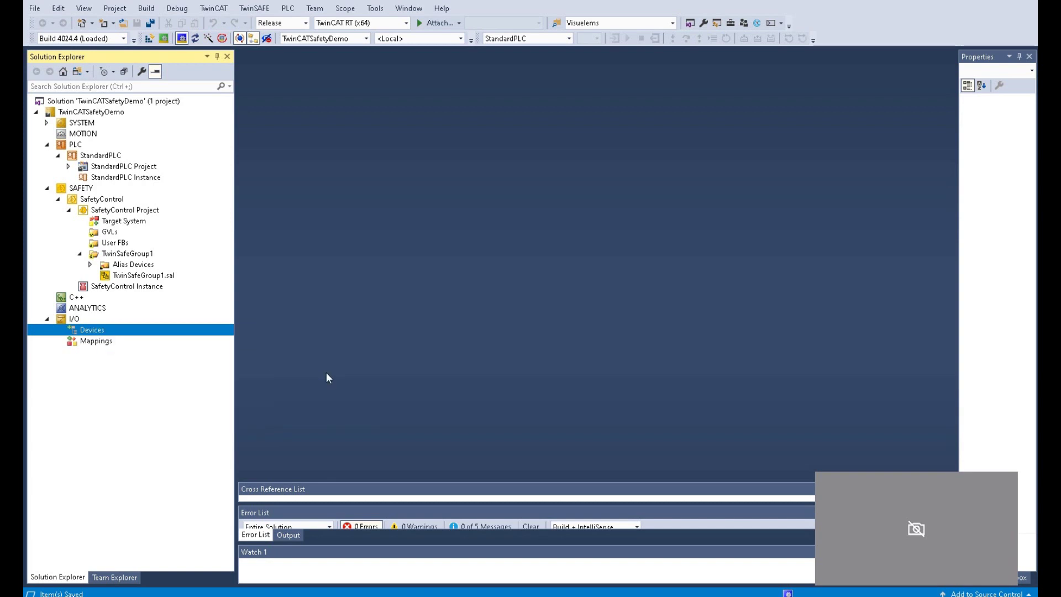
{"action": "right_click", "coordinate": [102, 332]}
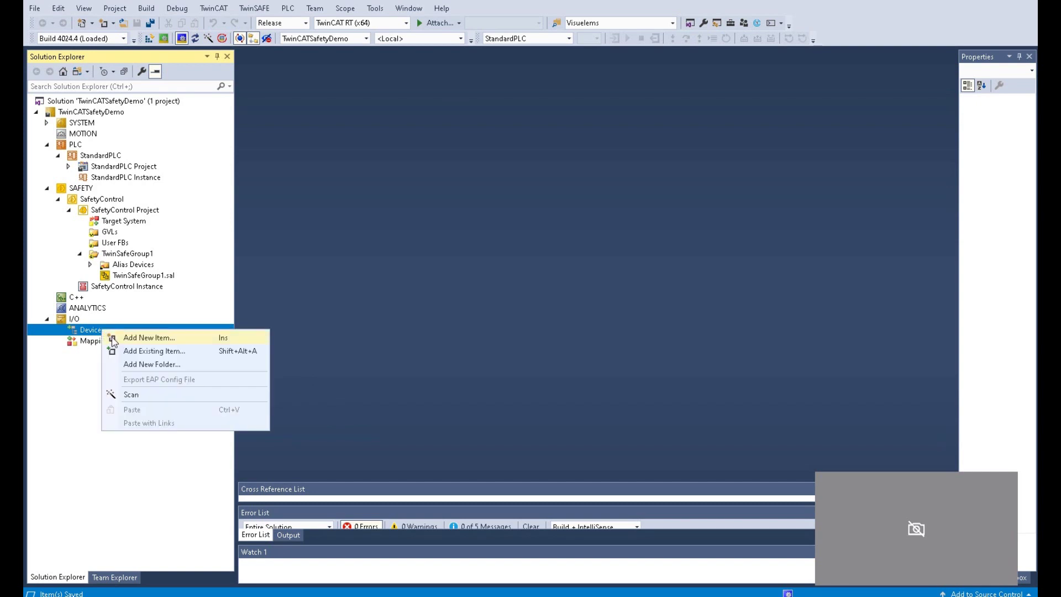
{"action": "left_click", "coordinate": [140, 340]}
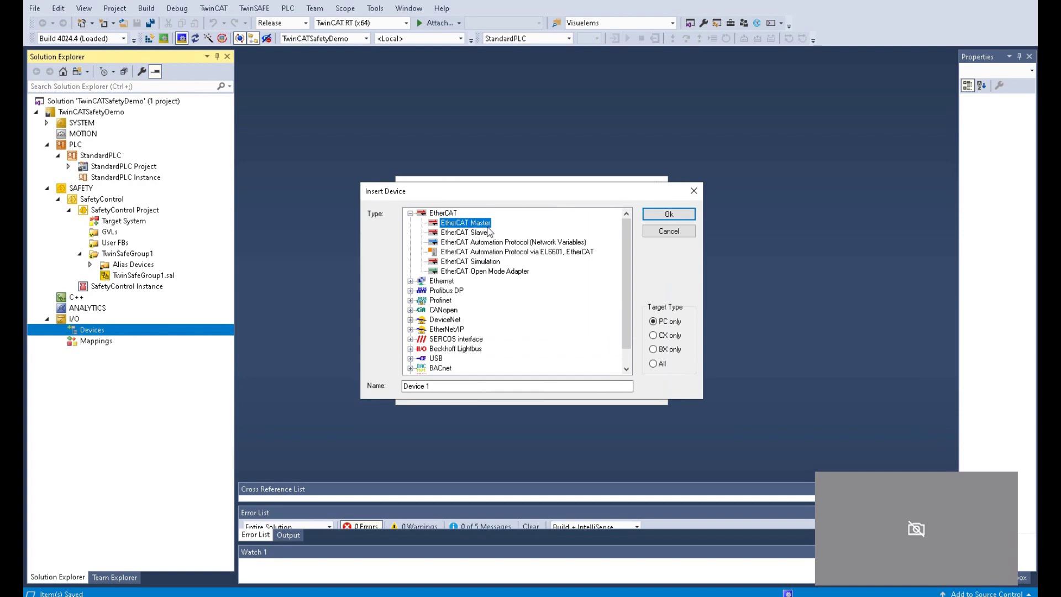